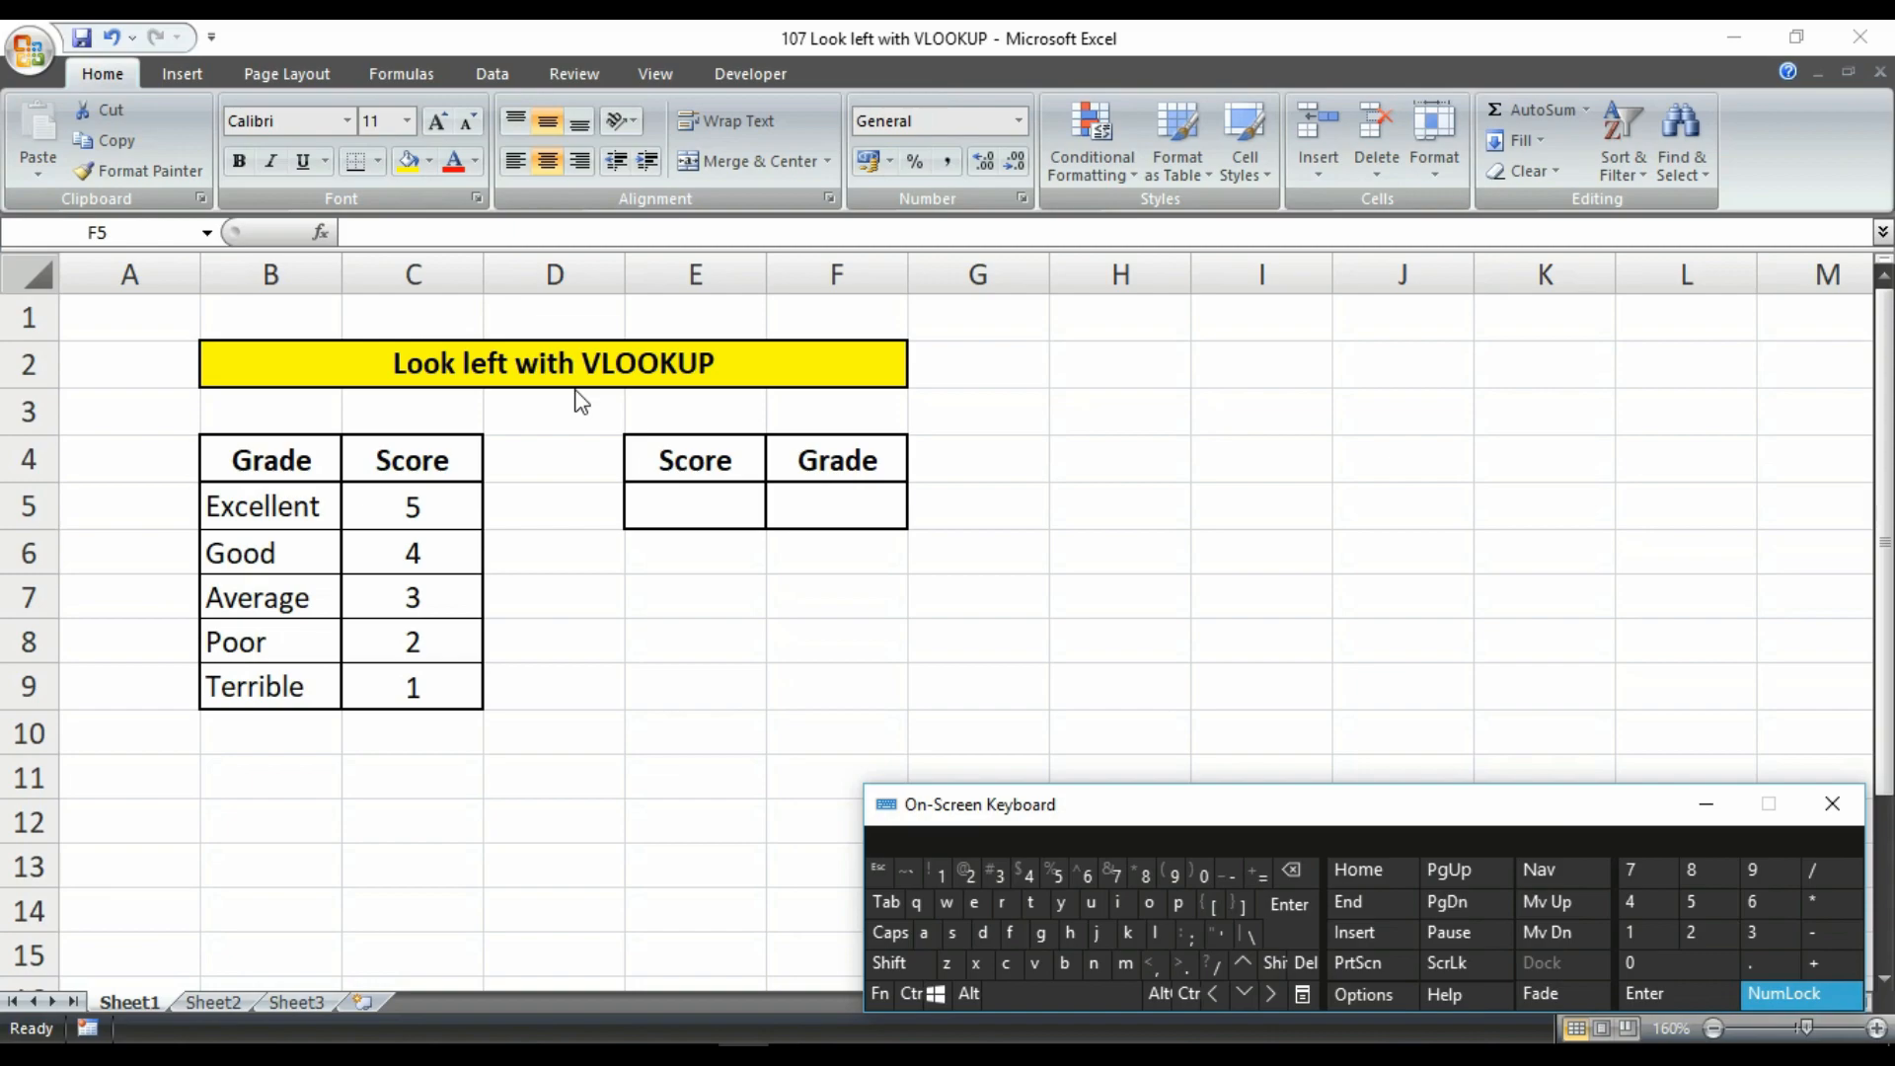
Start a VLOOKUP formula in the Grade cell F5 with the Score cell E5 as the lookup value
click(487, 897)
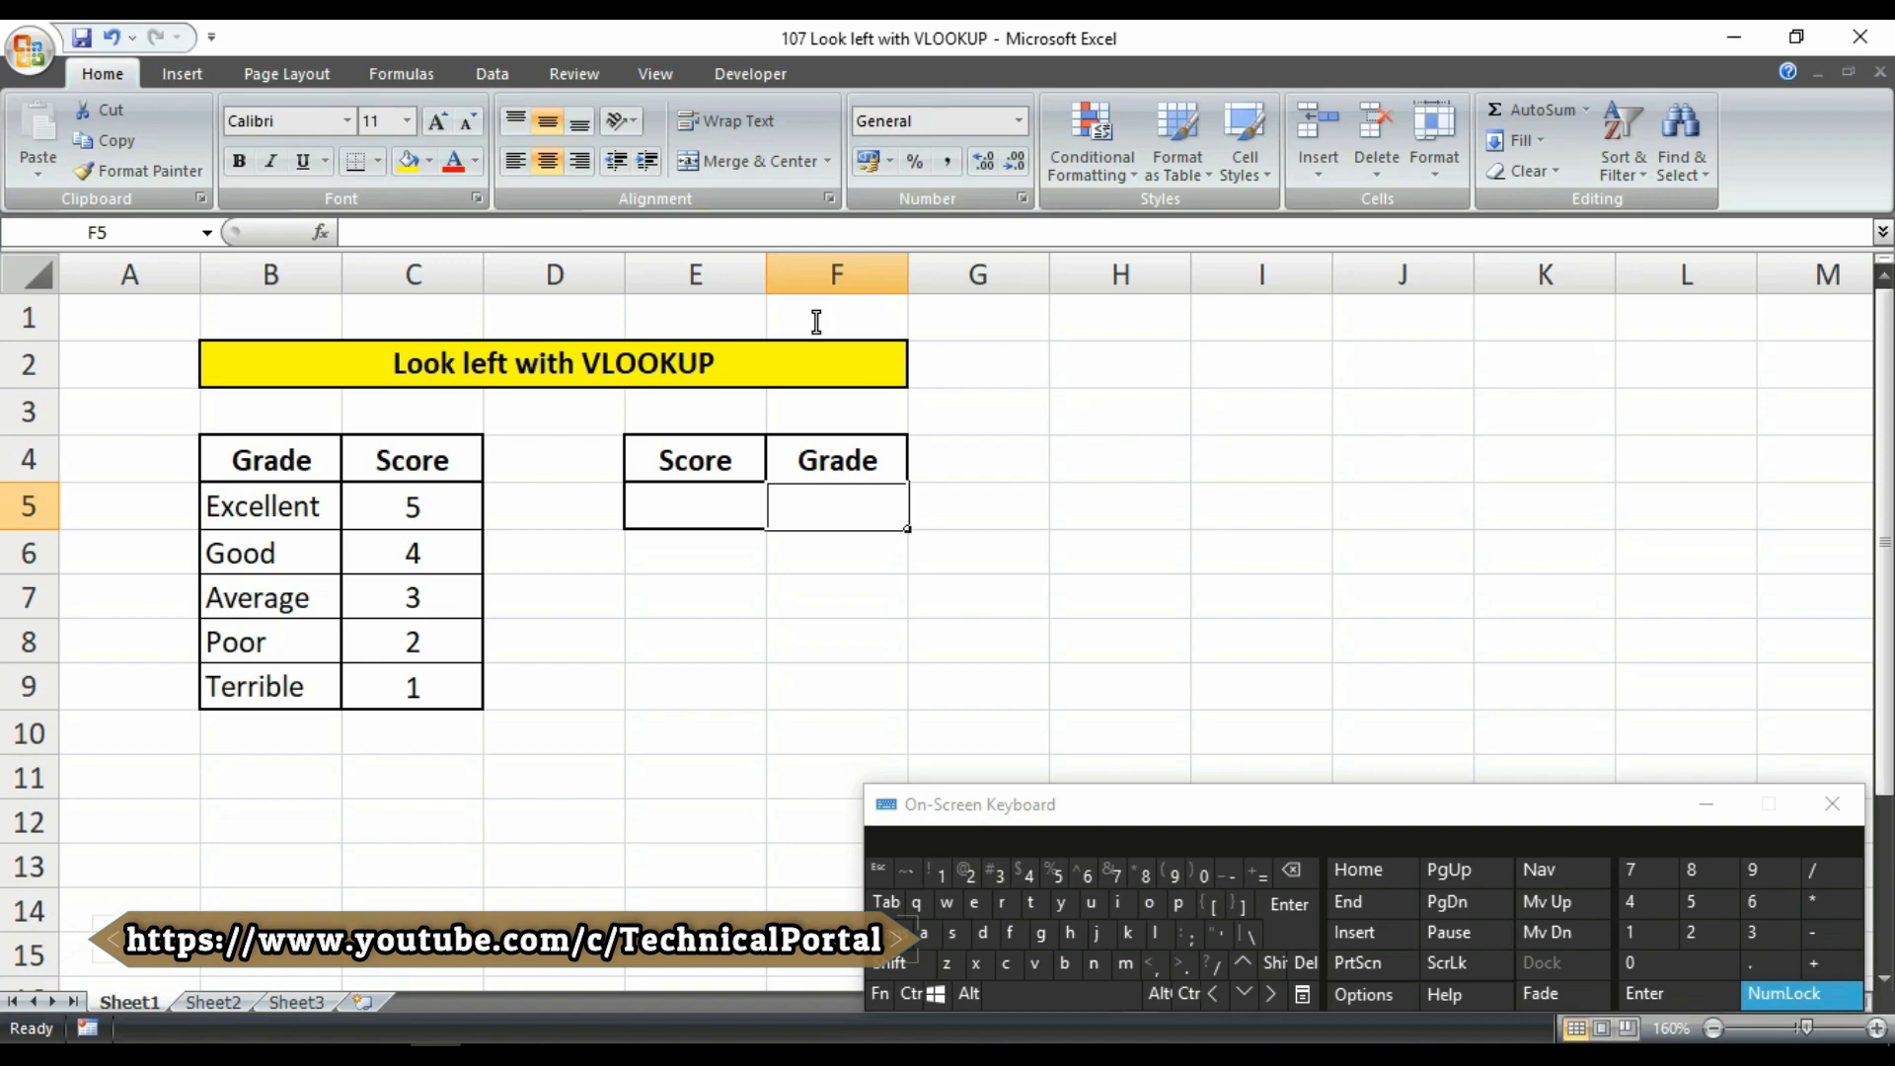
click(702, 502)
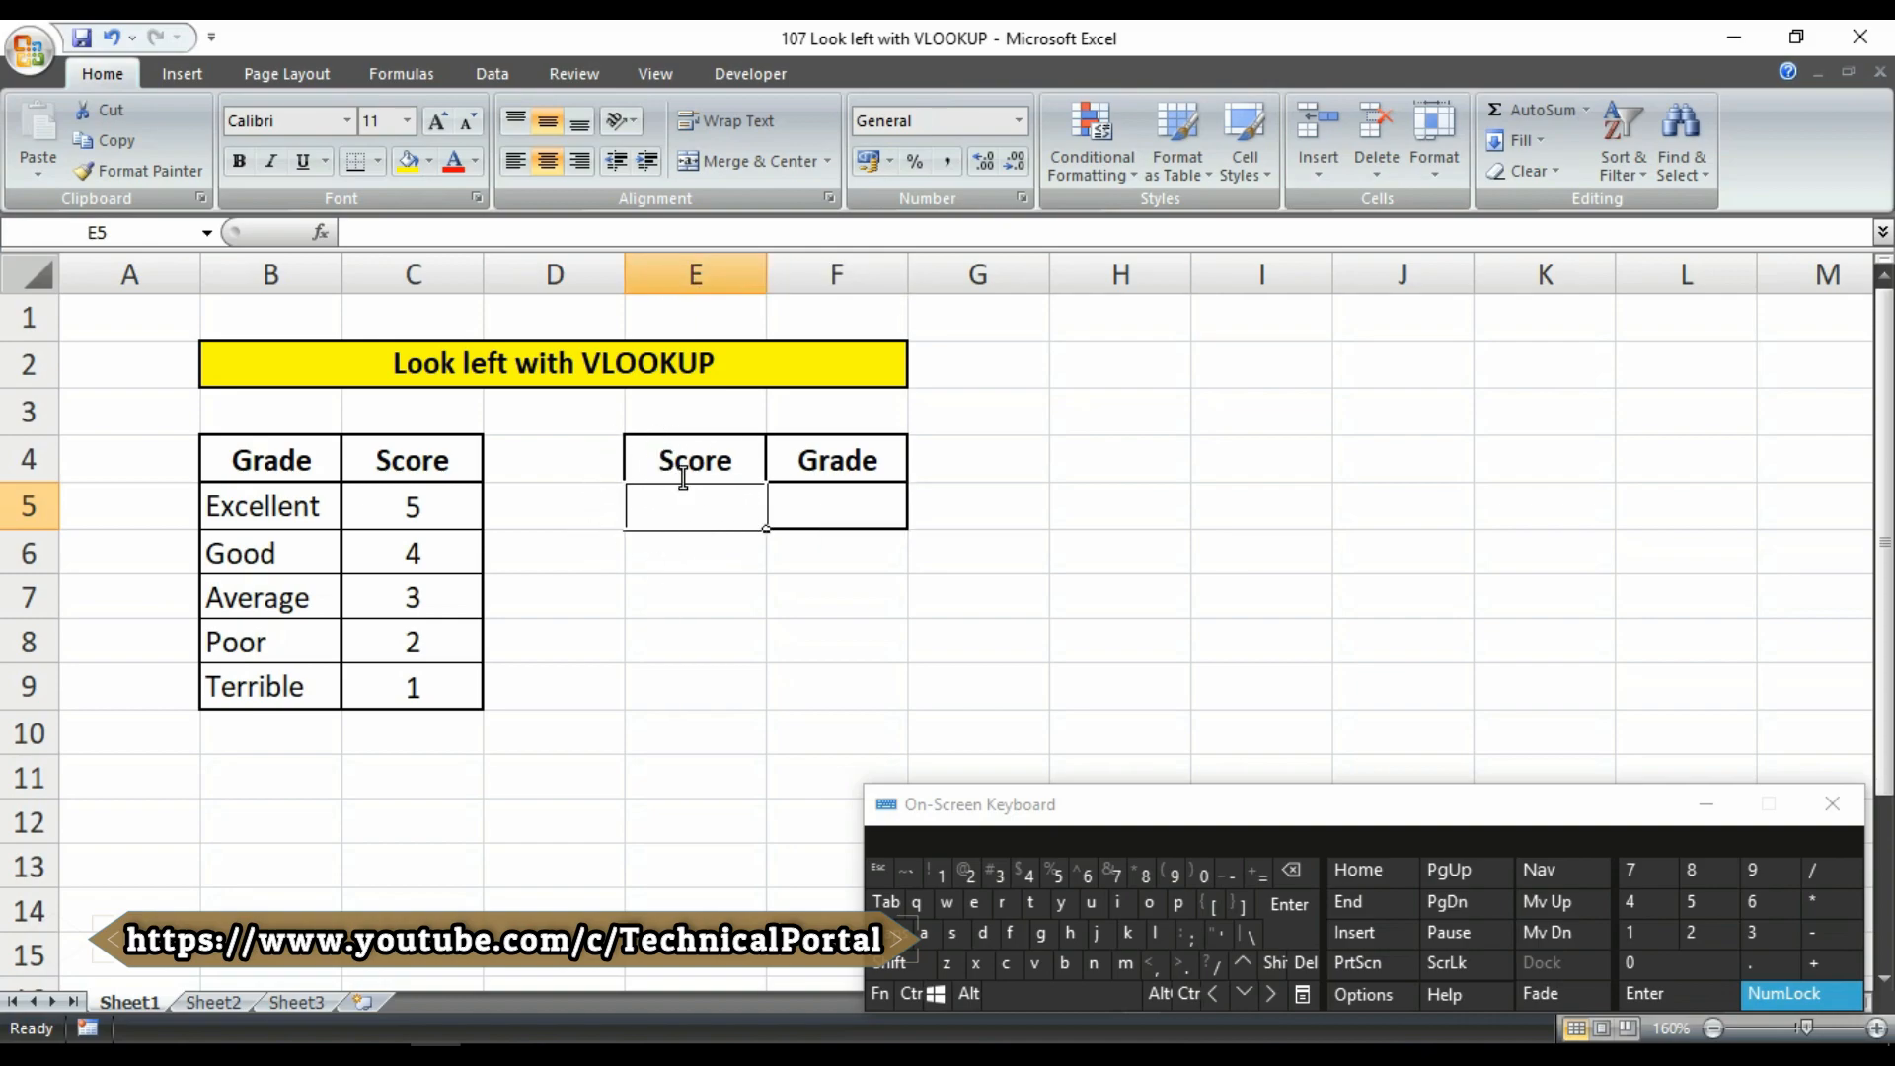
click(836, 501)
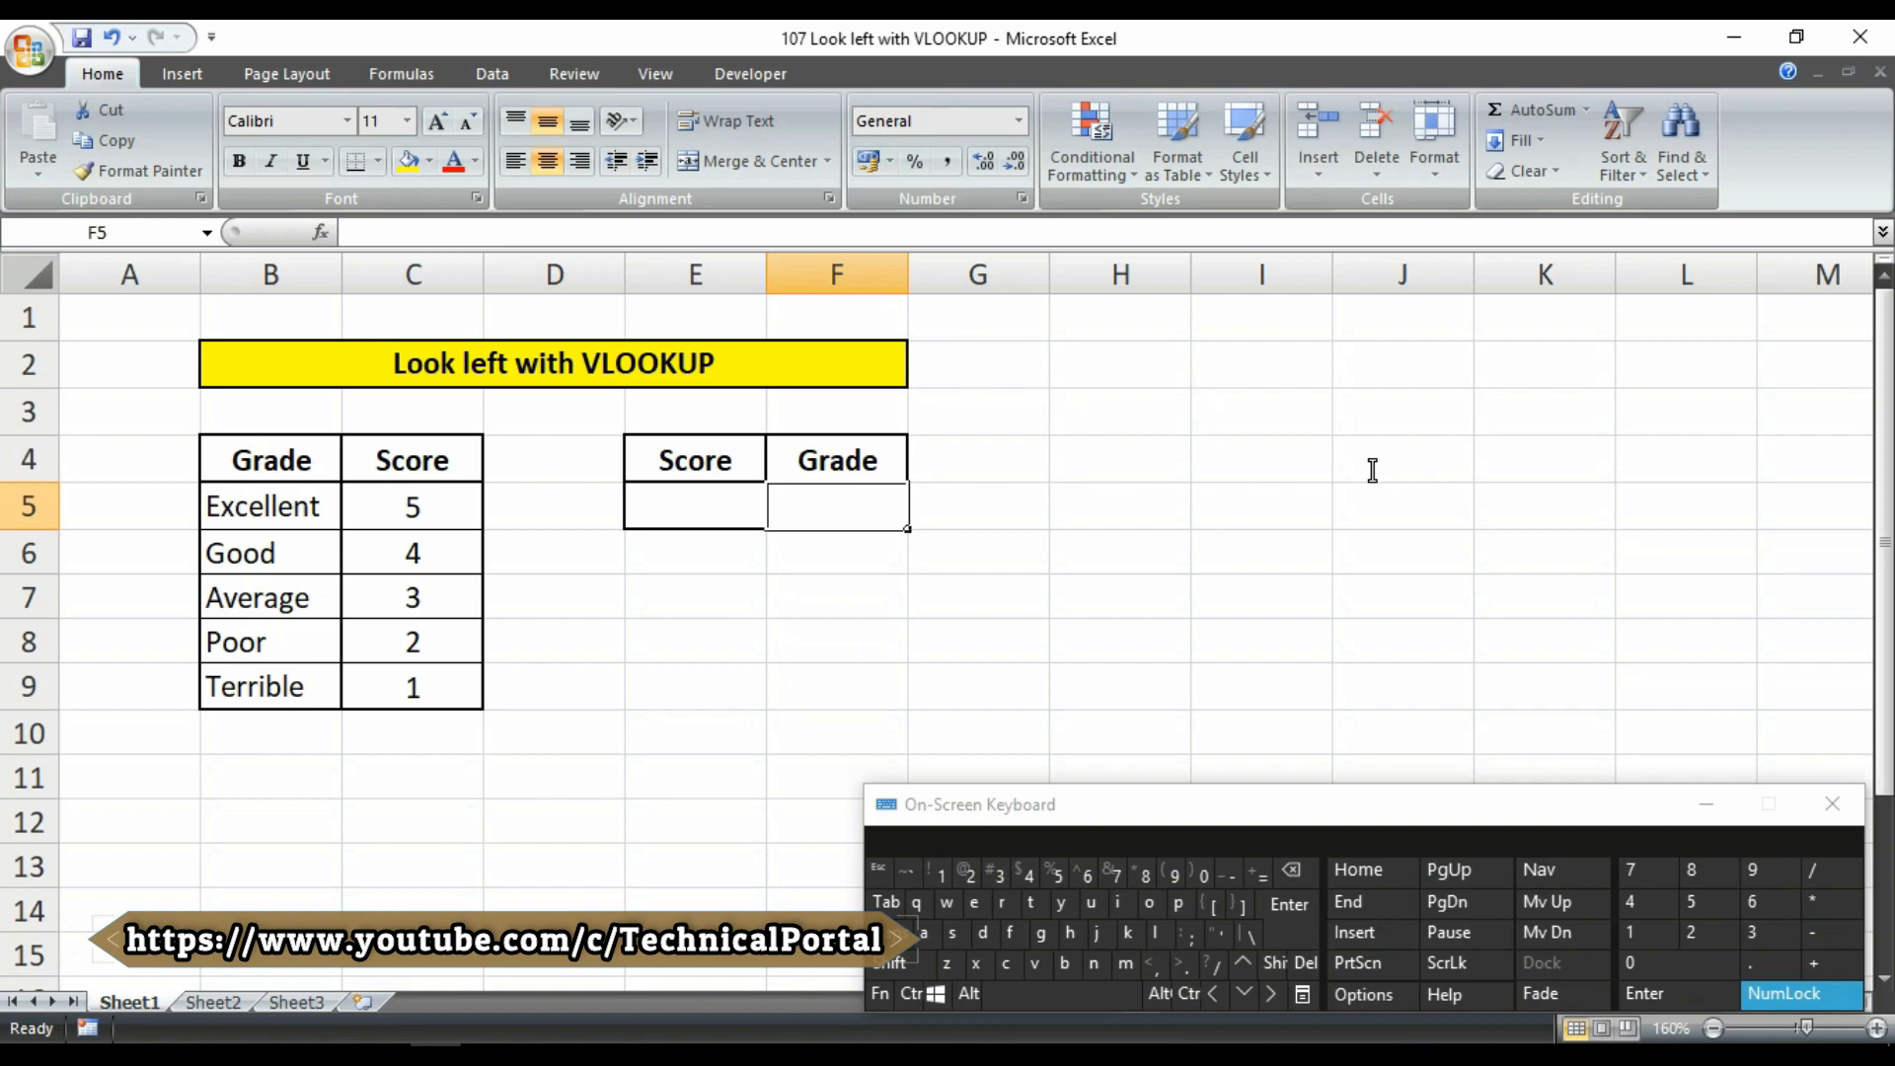
text(=vlo)
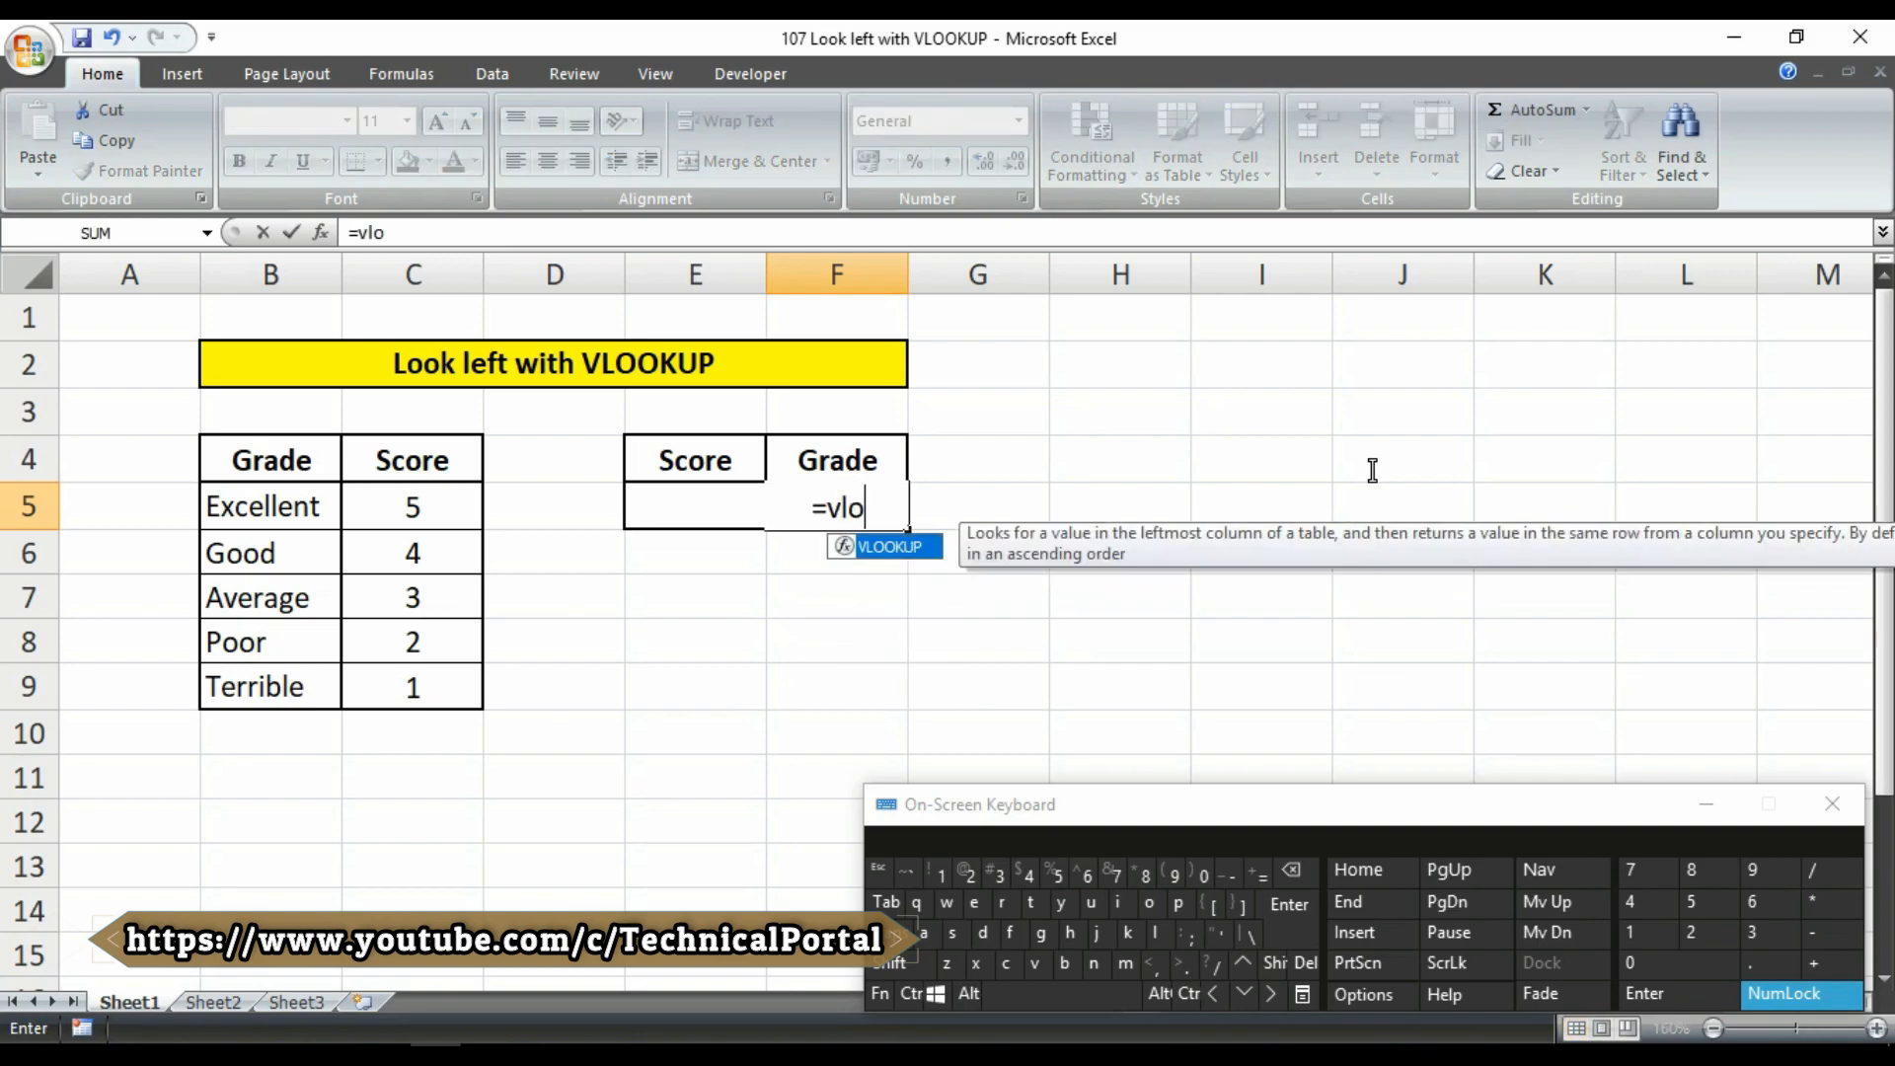
key(Tab)
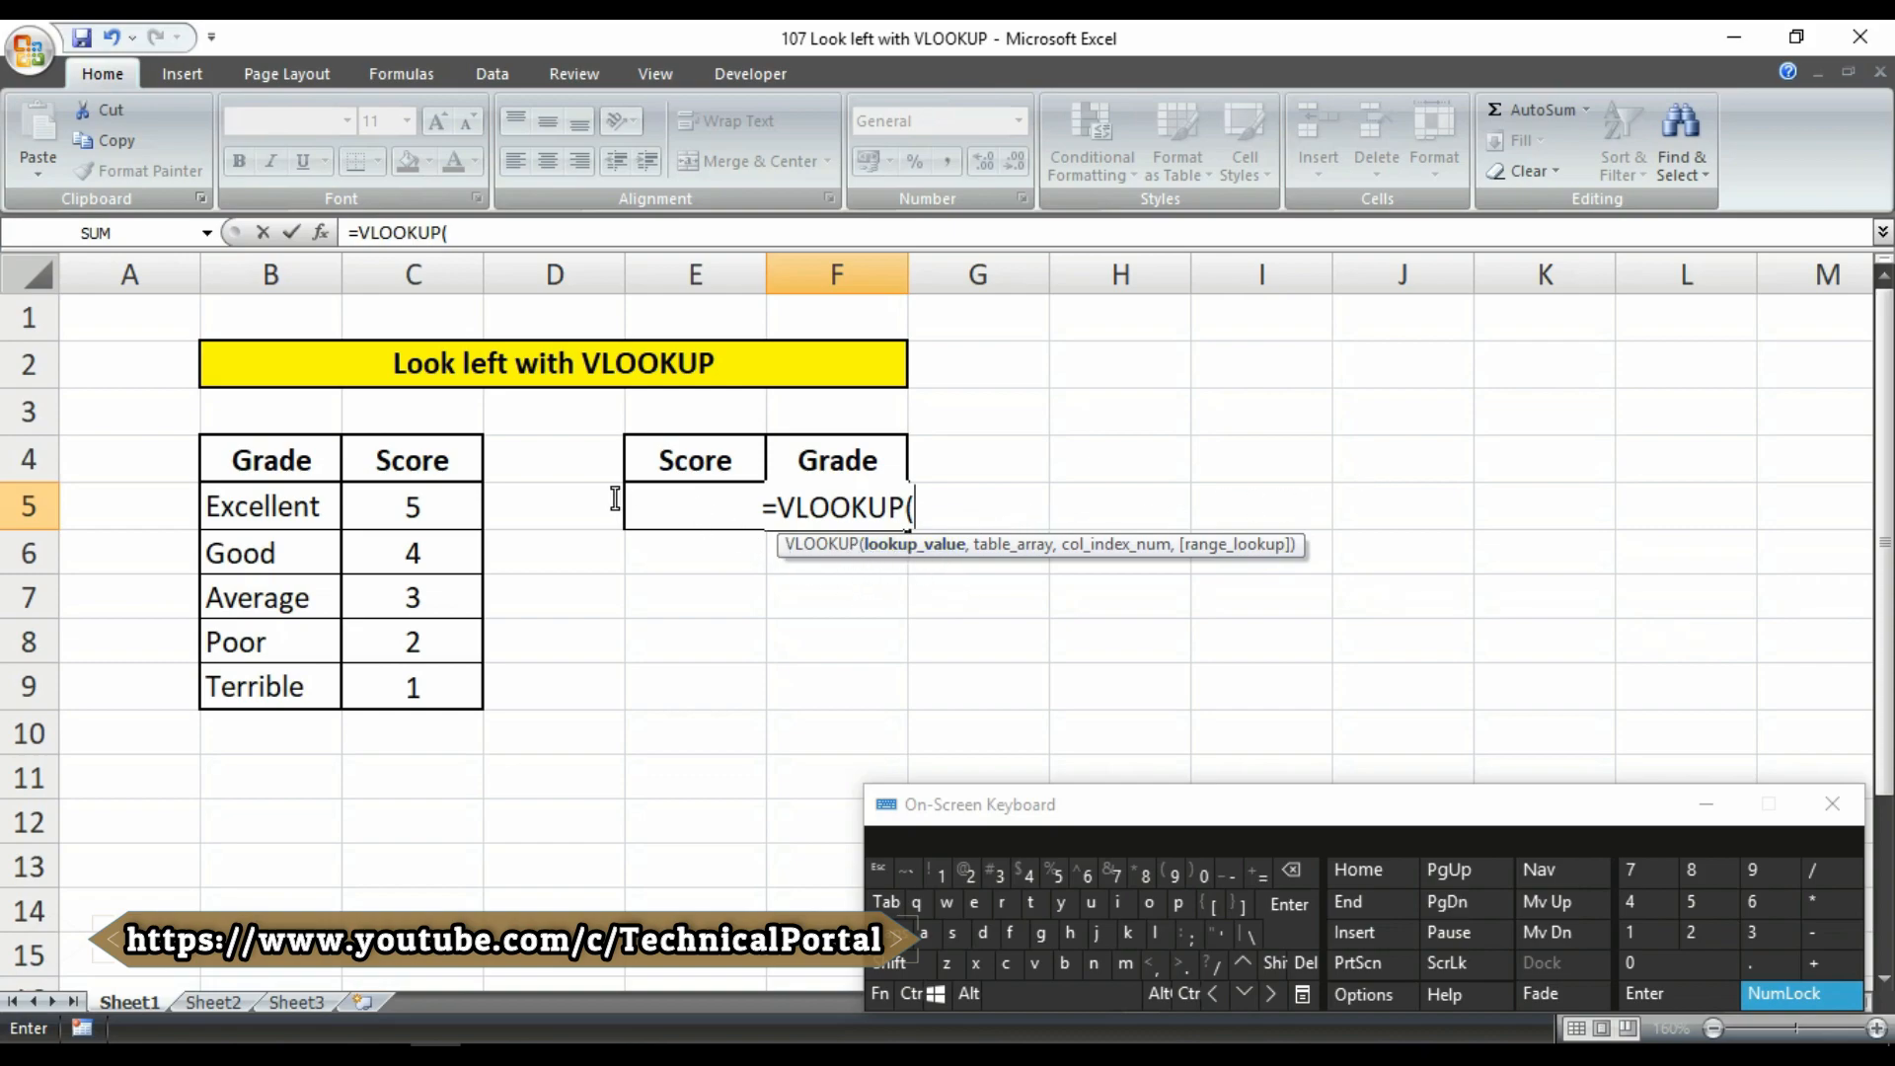
click(652, 507)
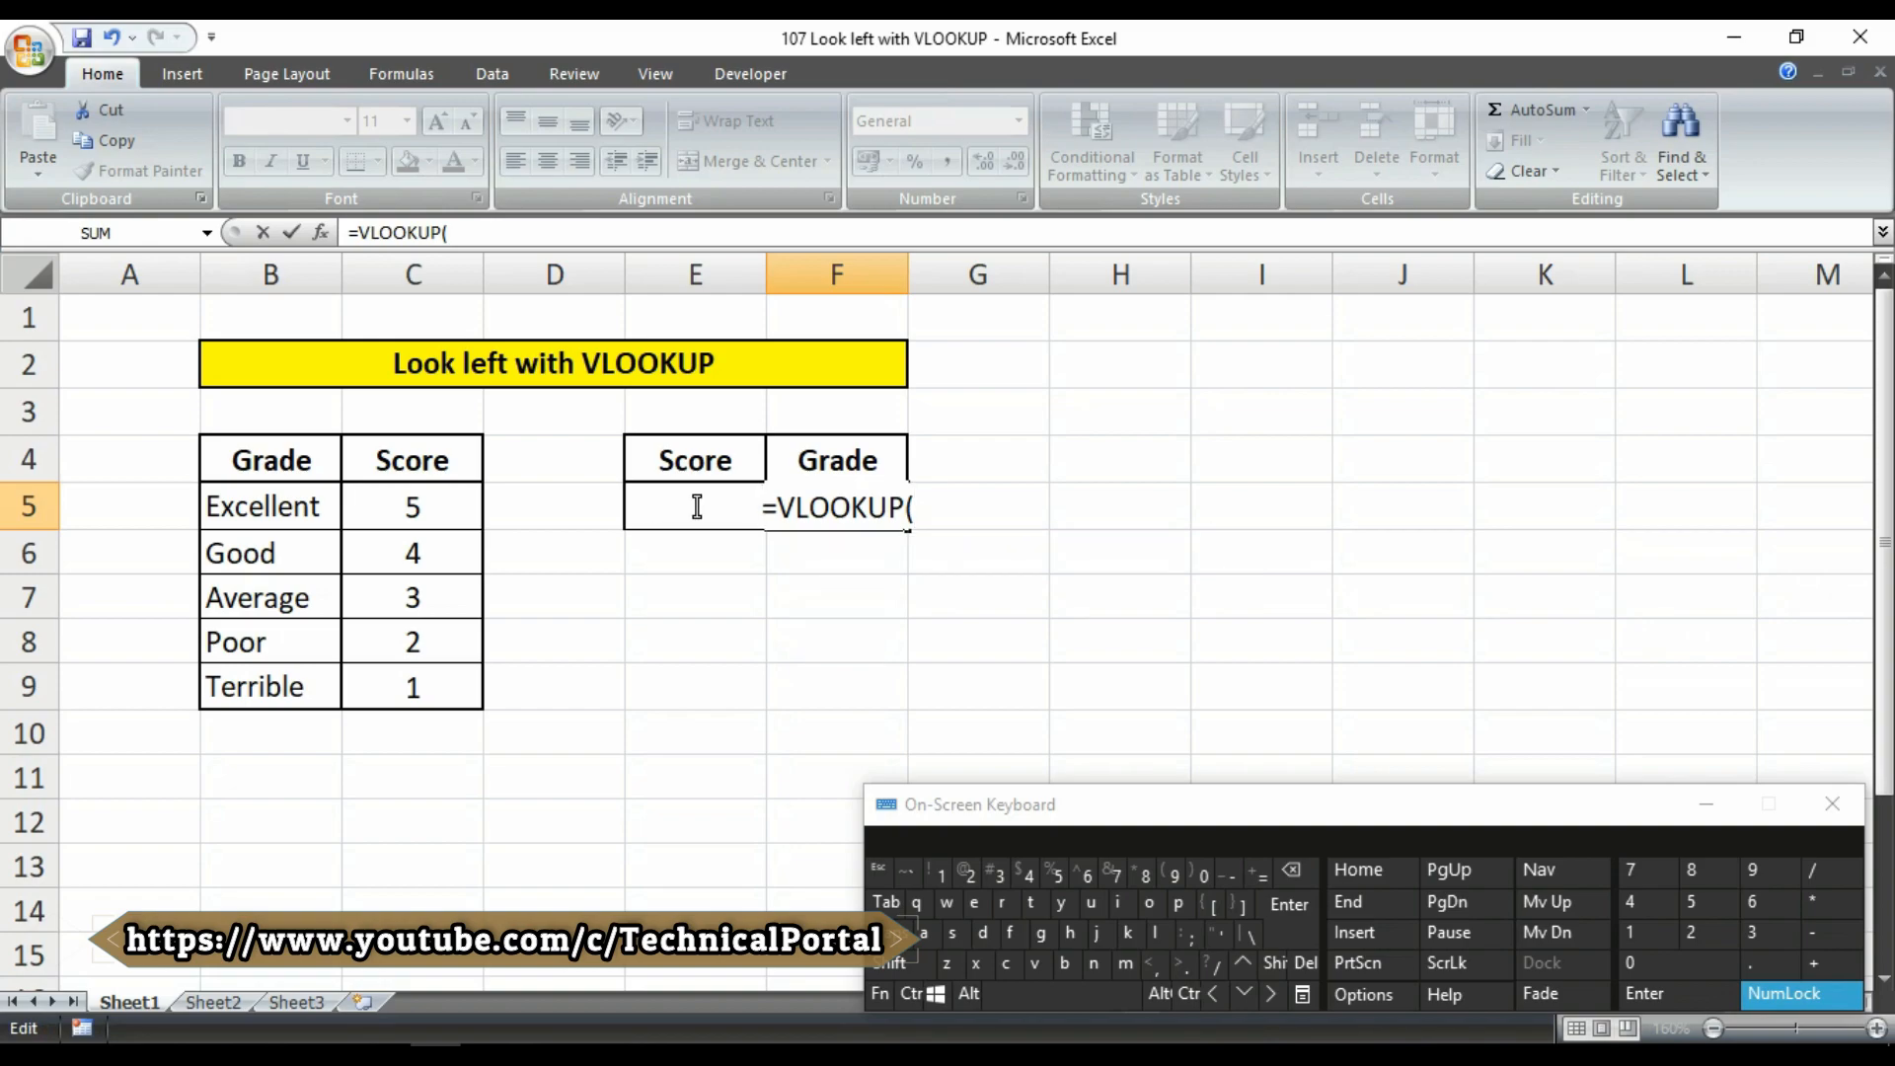
click(918, 504)
text(e)
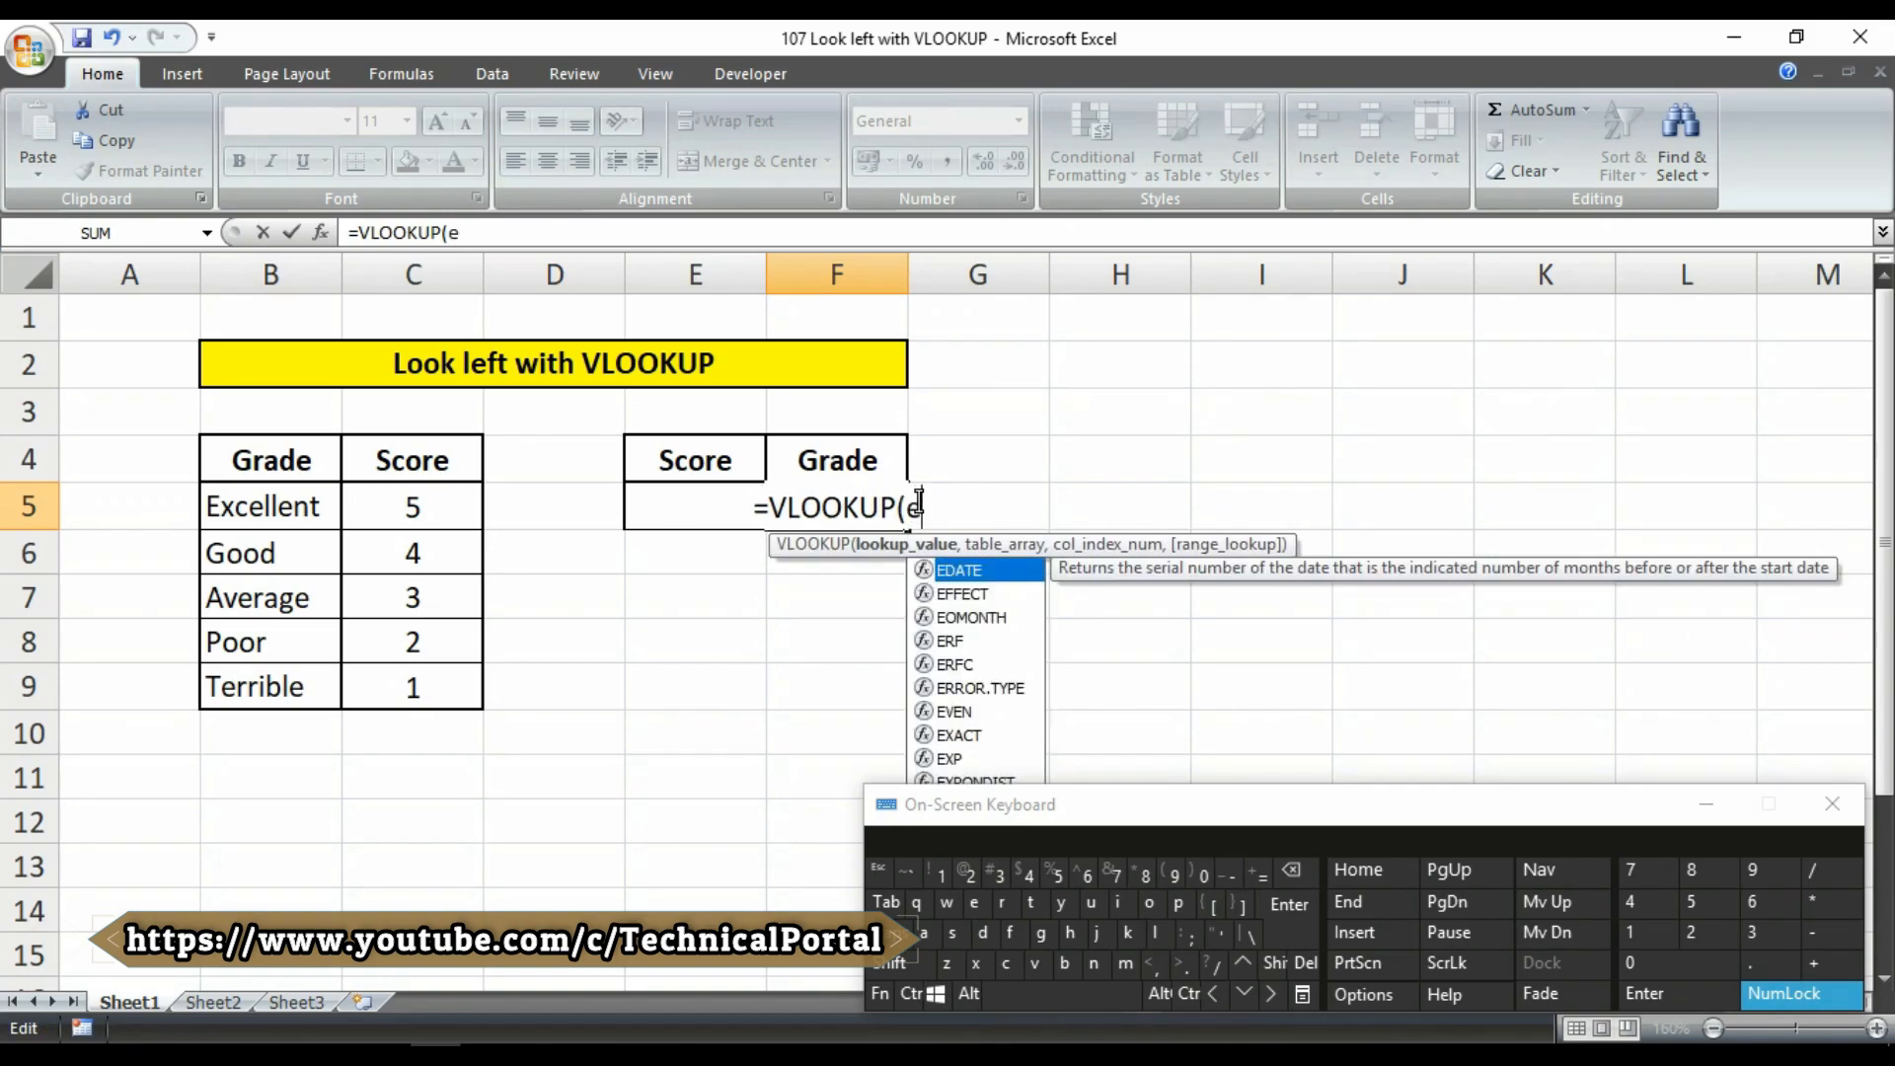
text(5,)
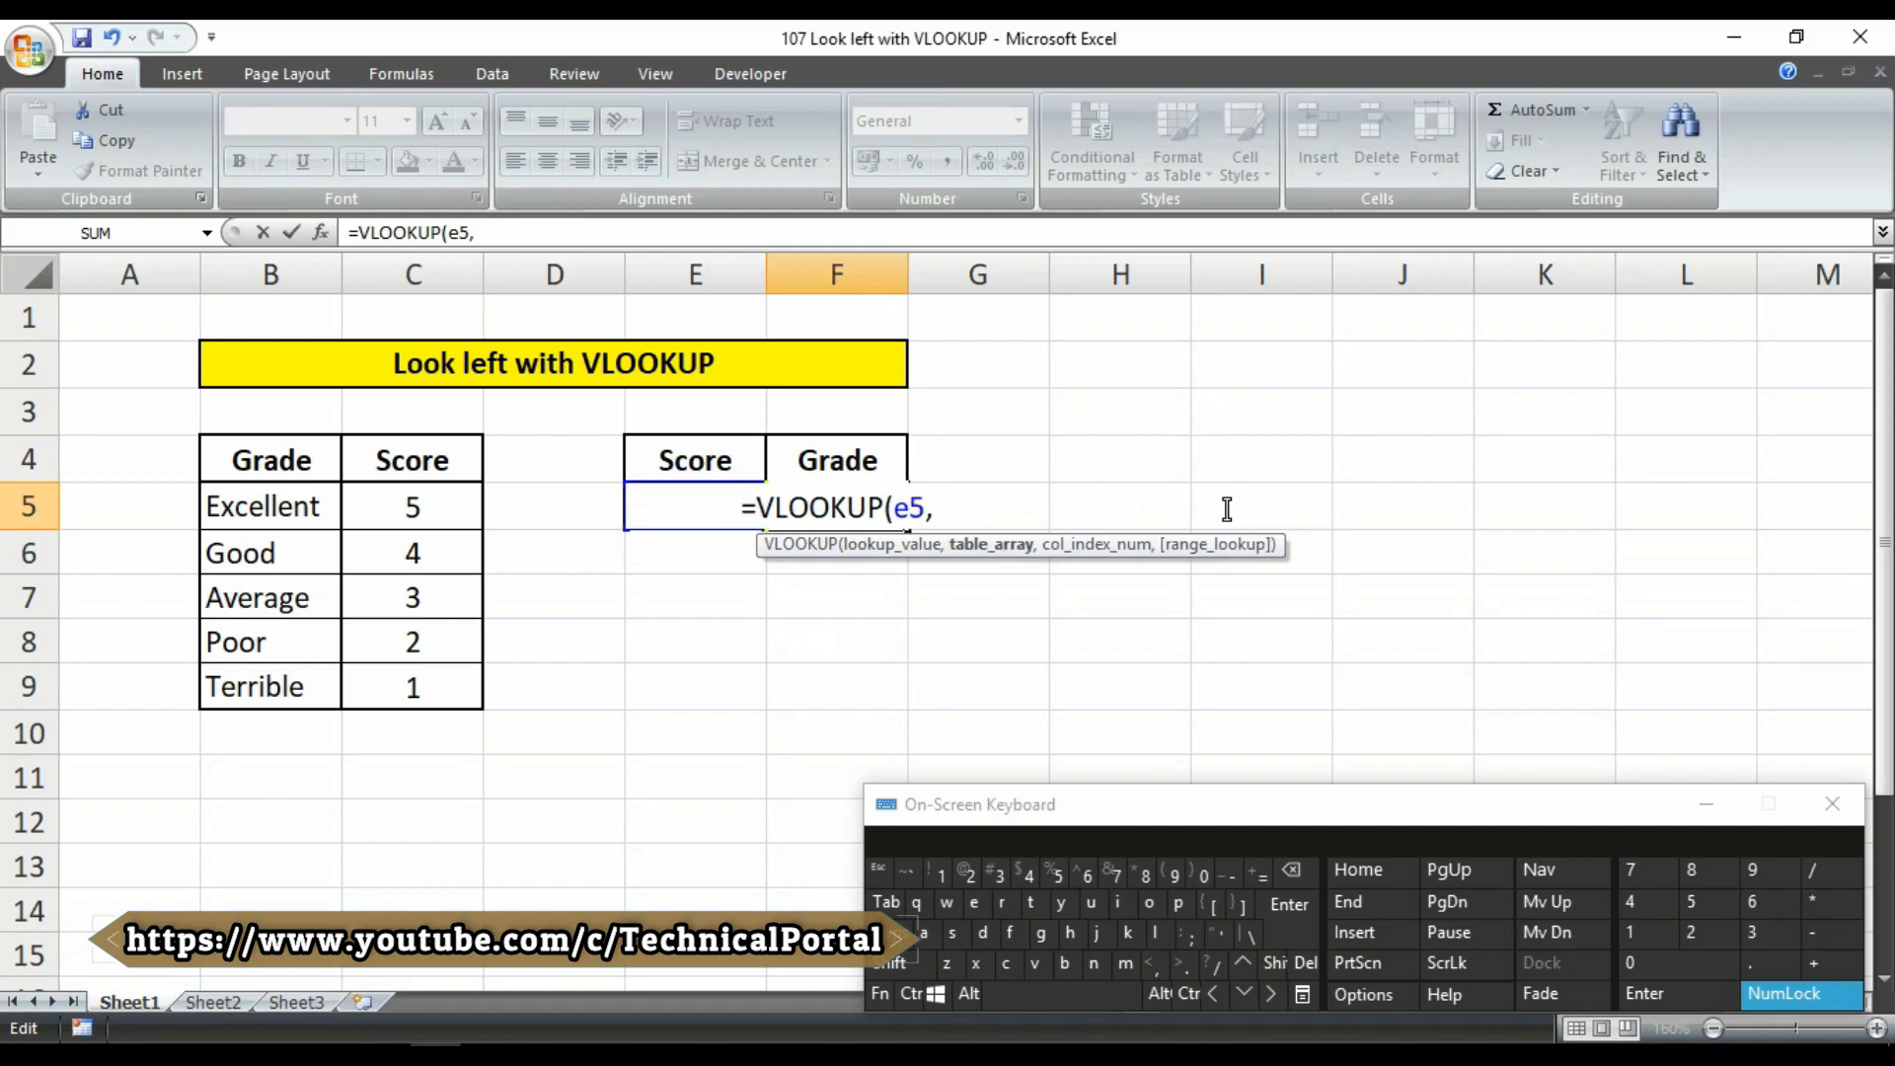
Nest a CHOOSE function as the VLOOKUP table array, using {1,2} as its index number
text(choo)
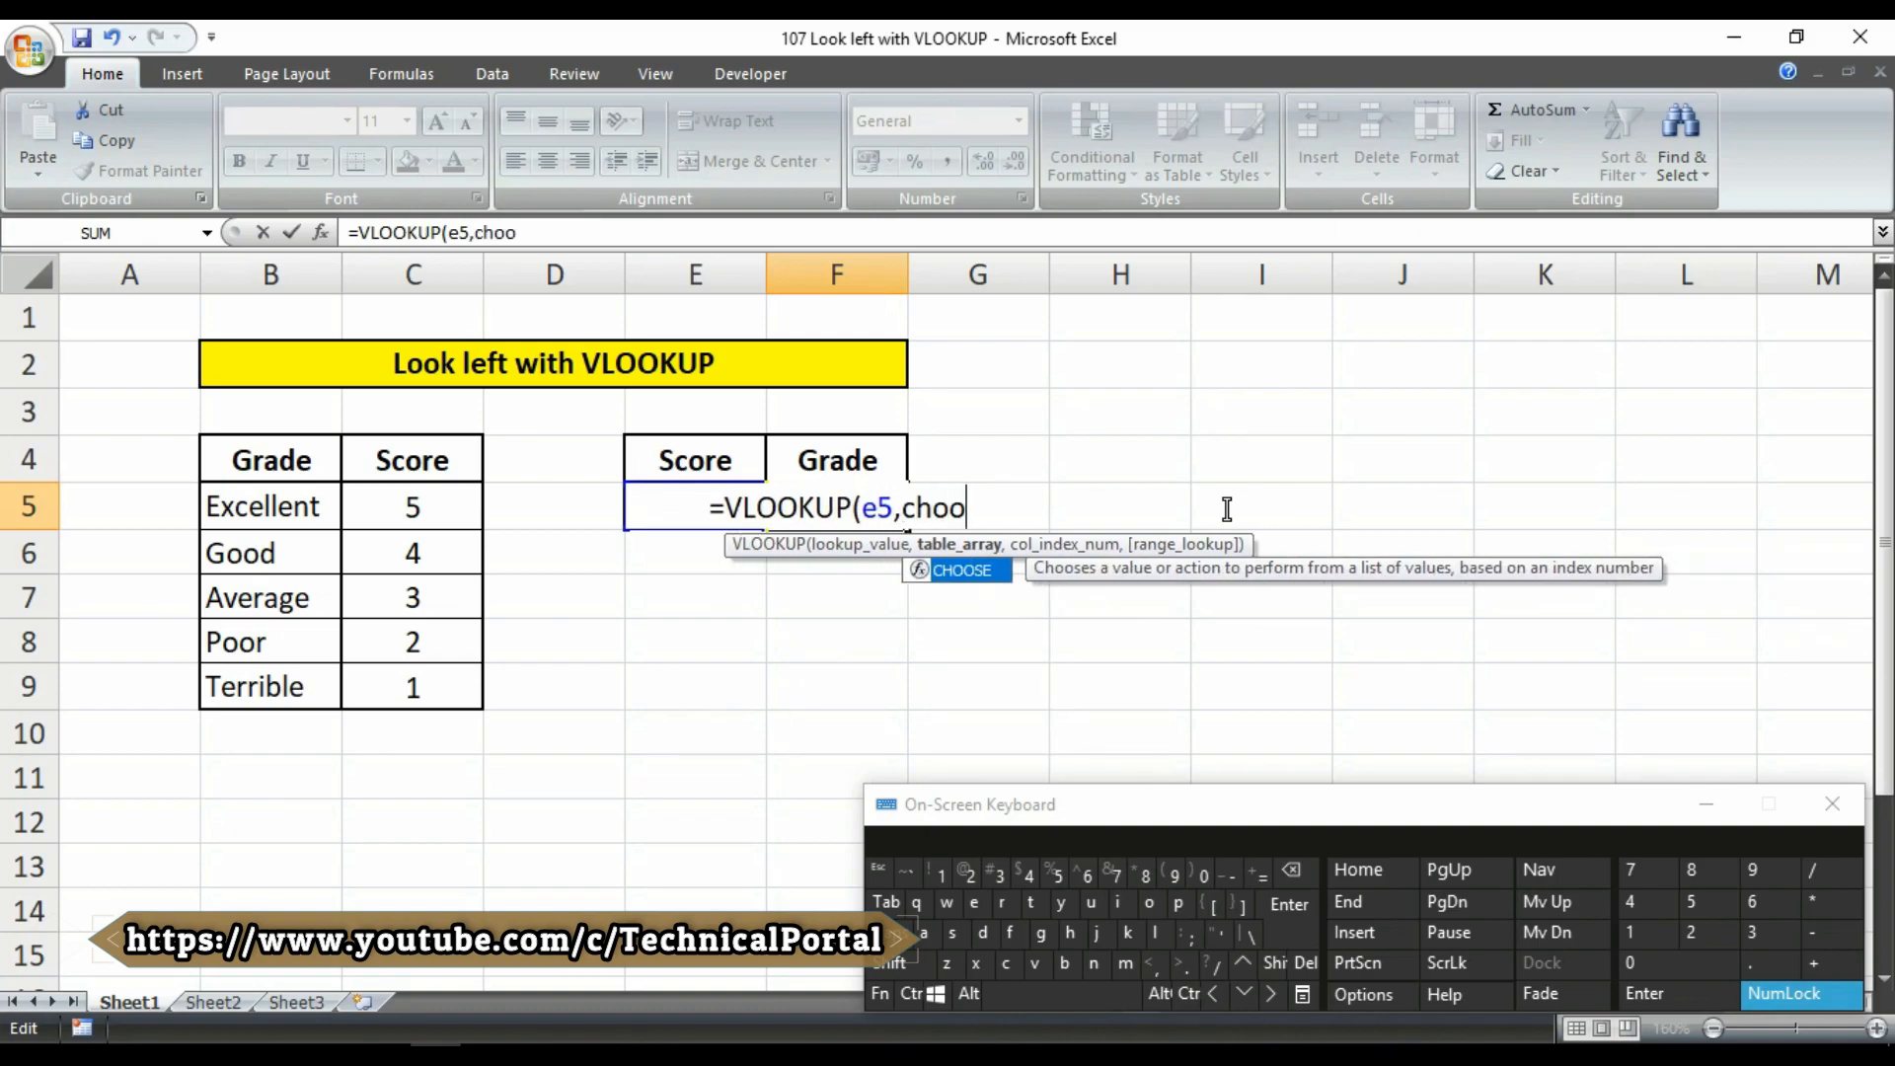
key(Tab)
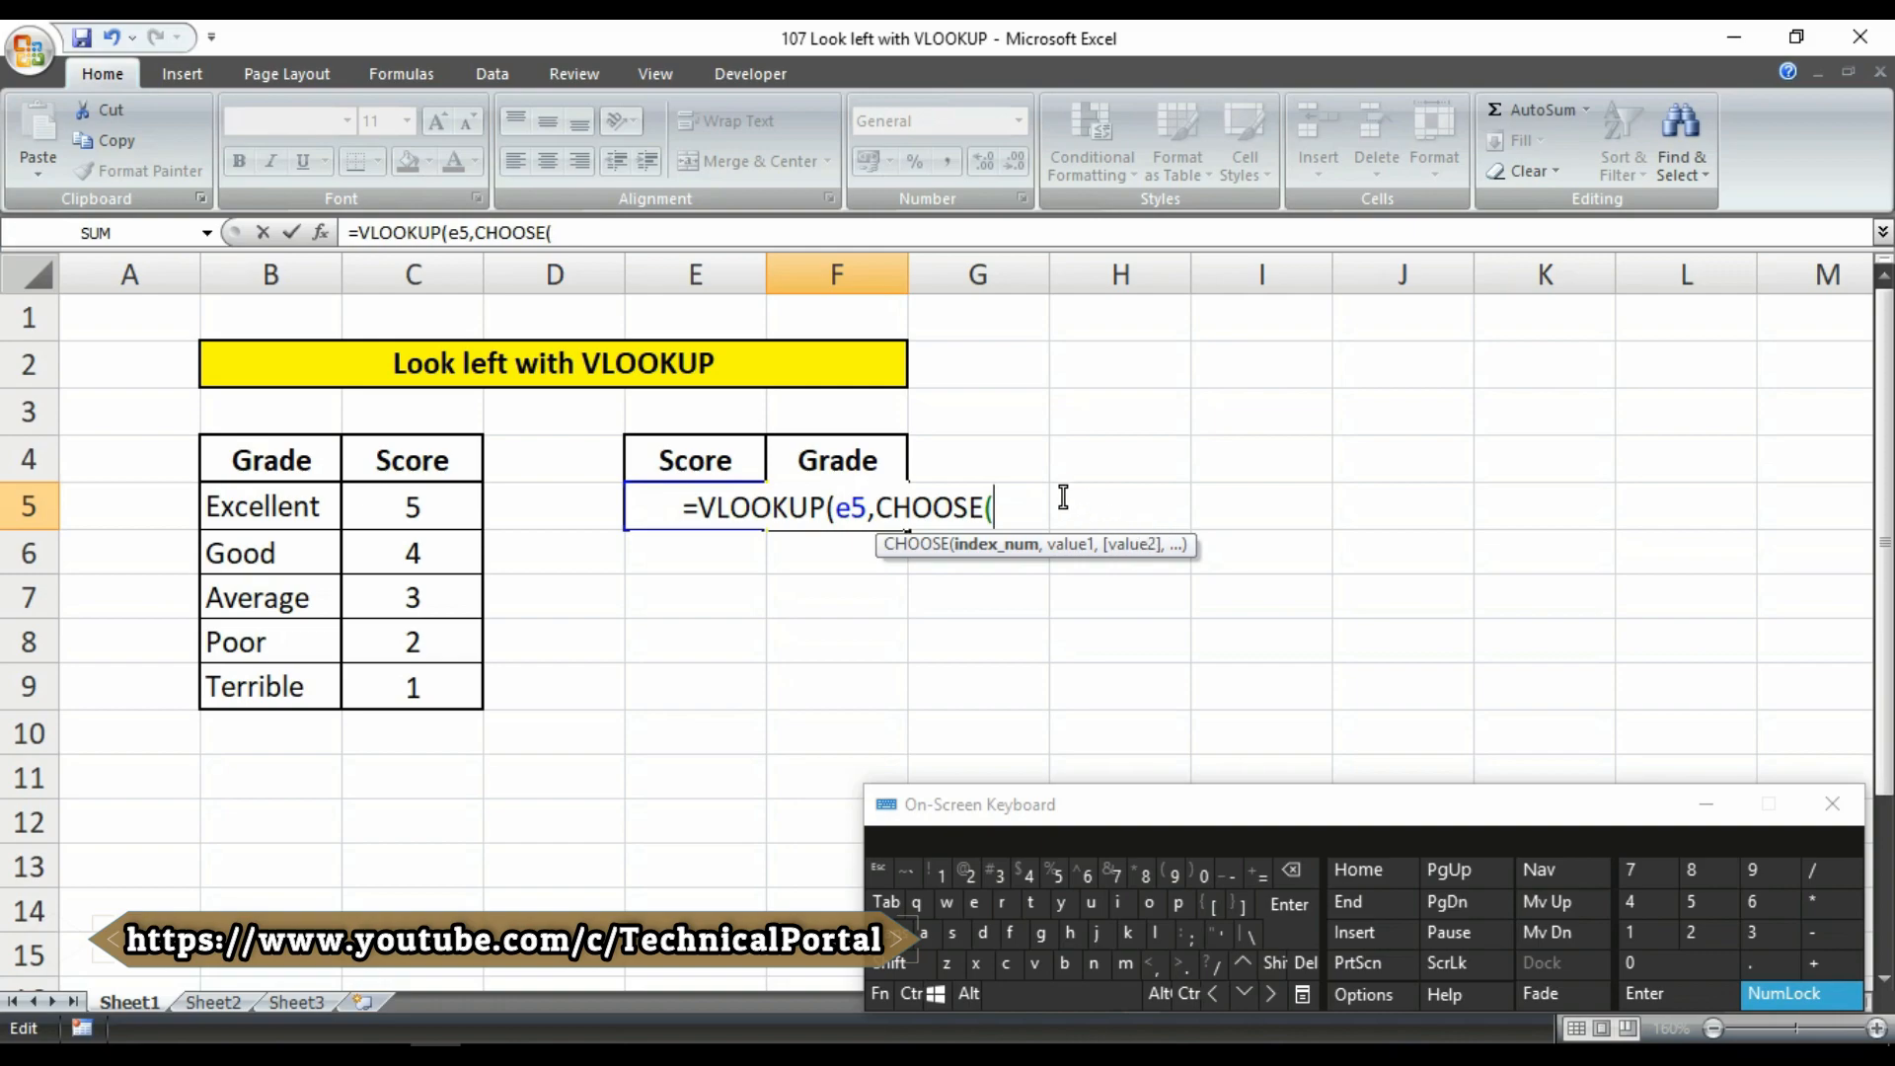
key(BackSpace)
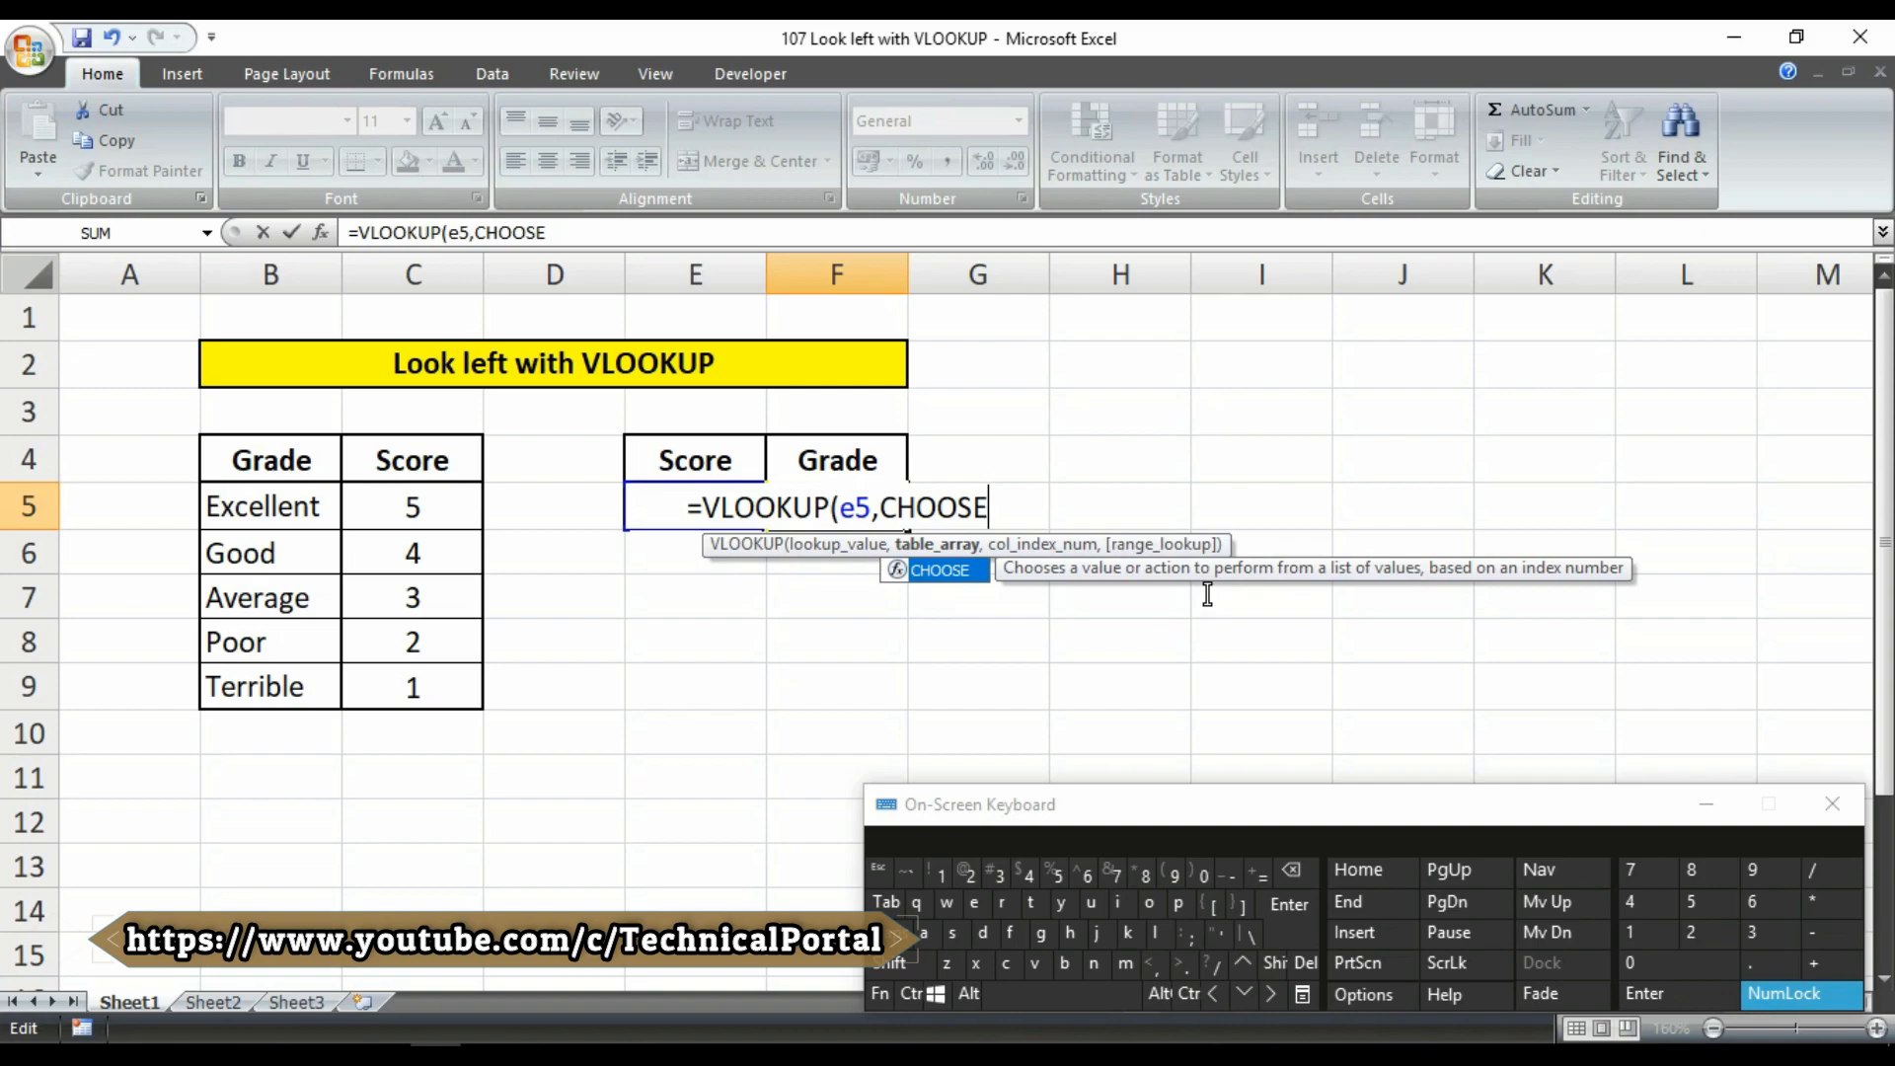
text(()
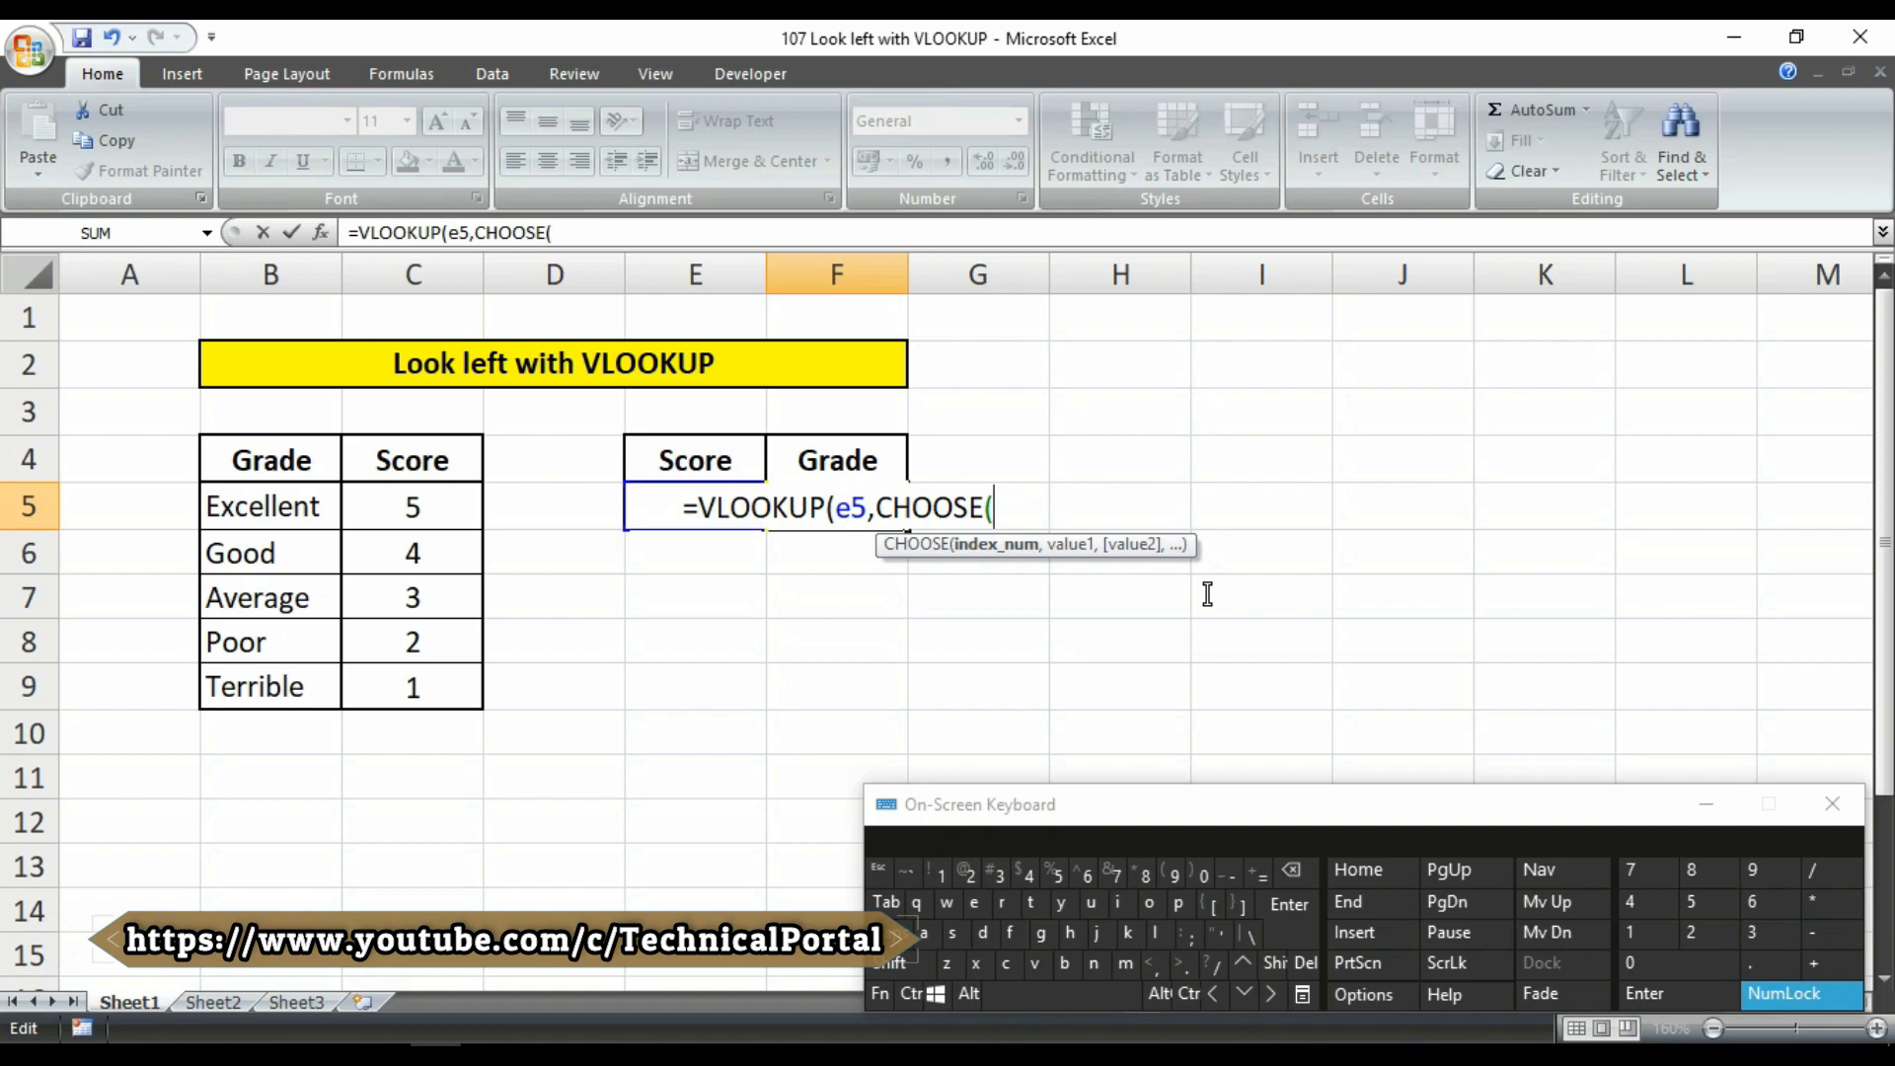
text({)
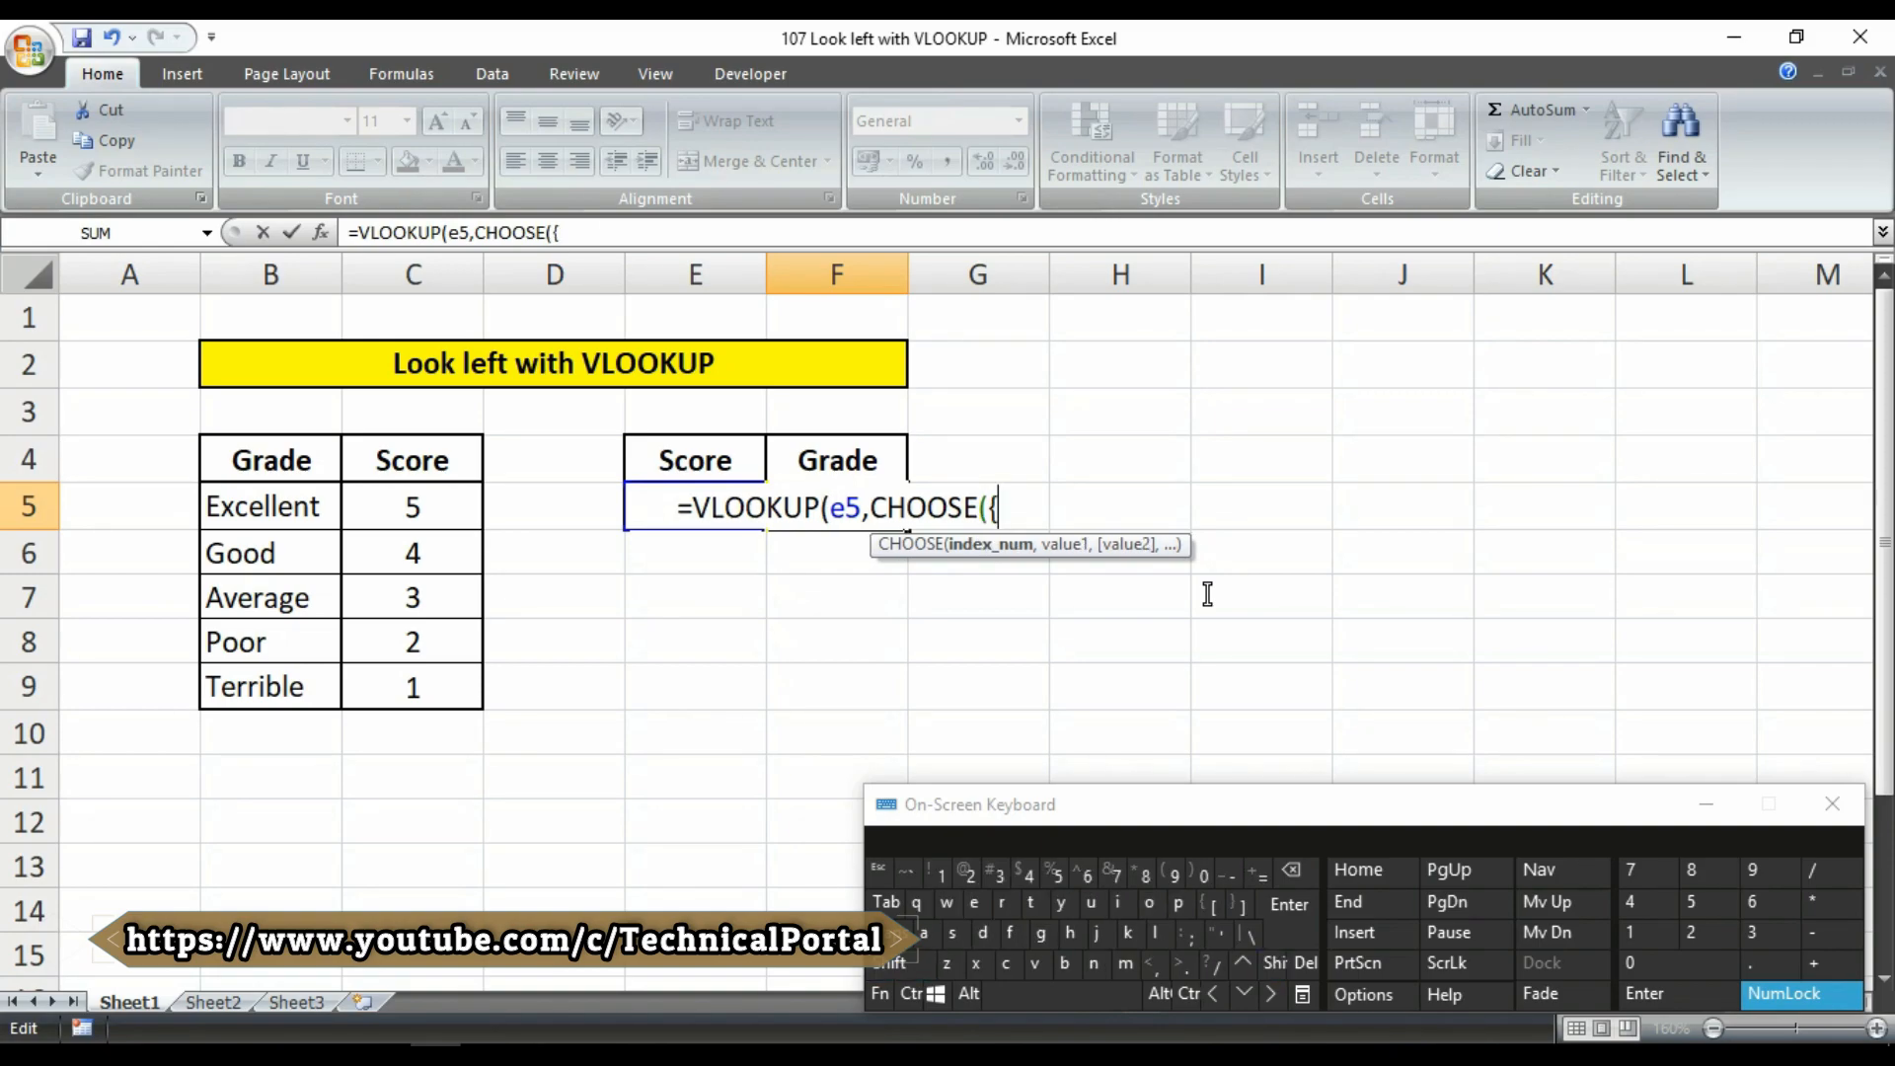
text(1)
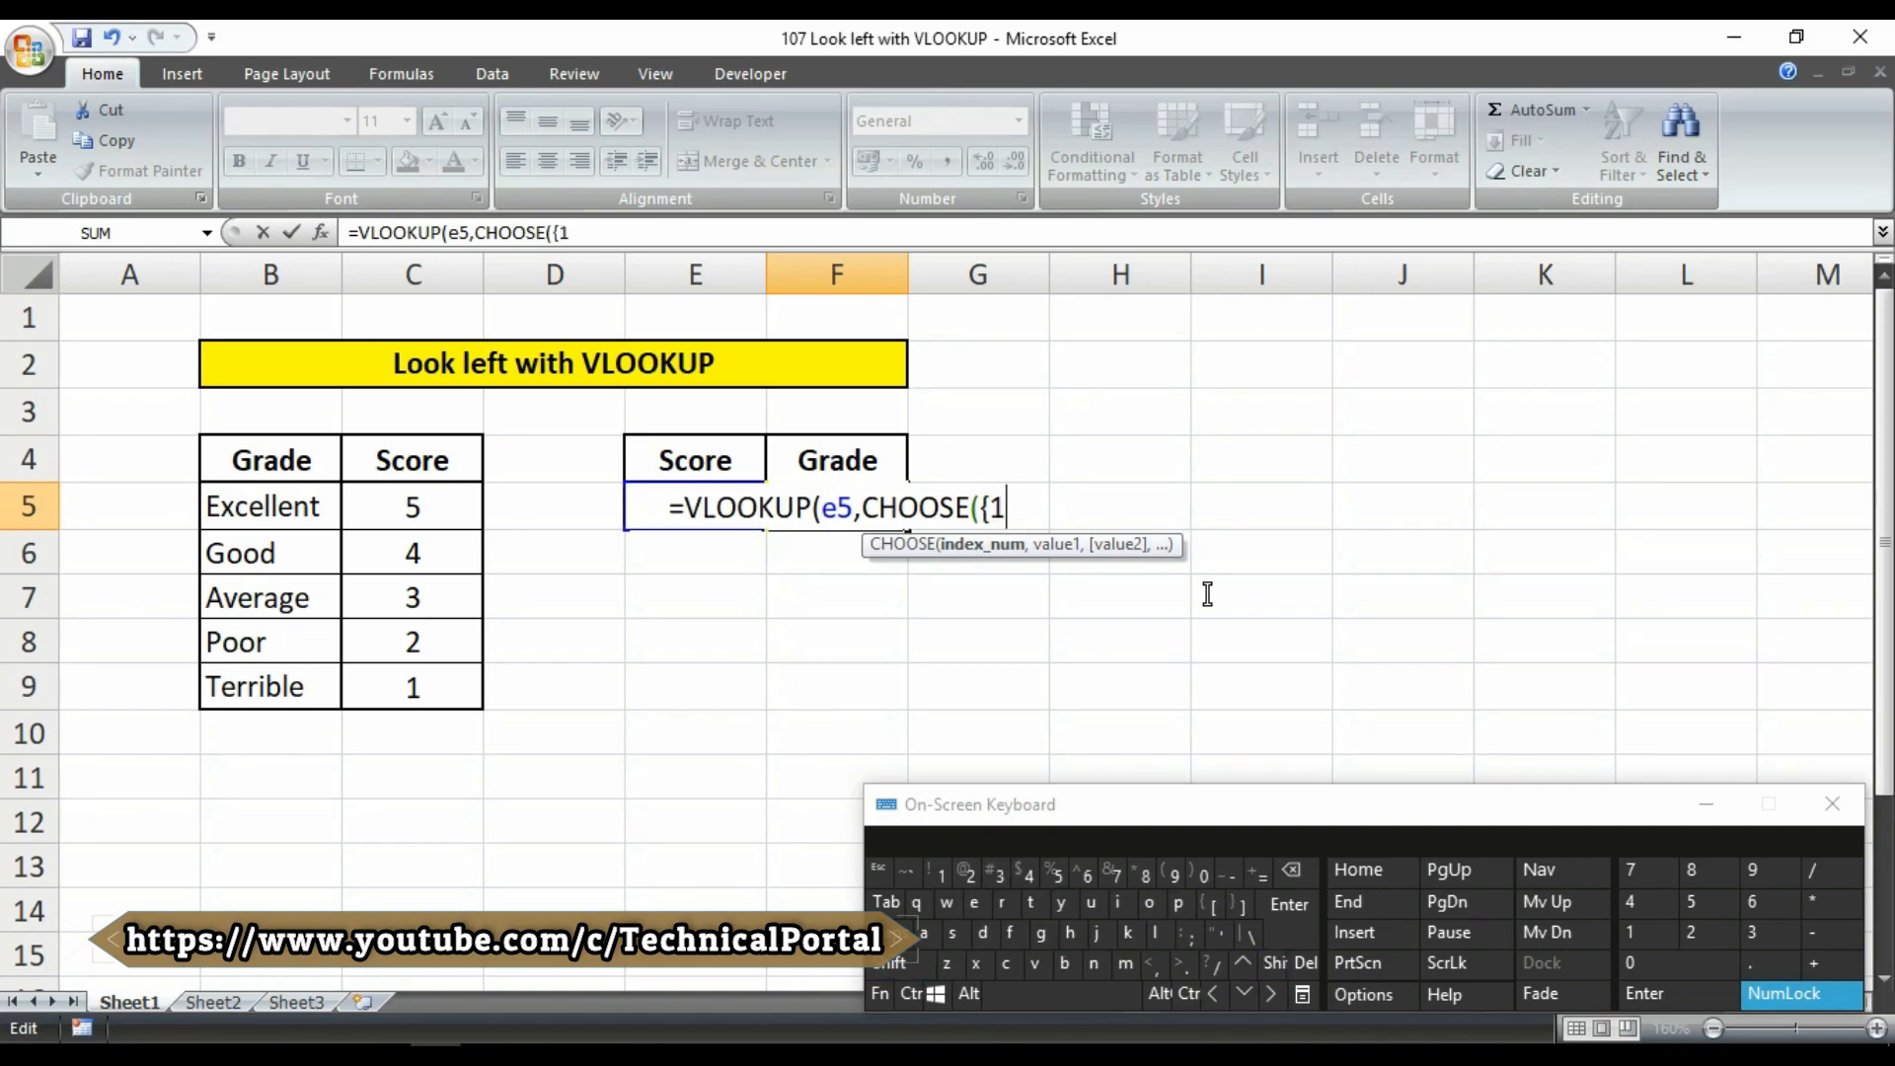
text(,)
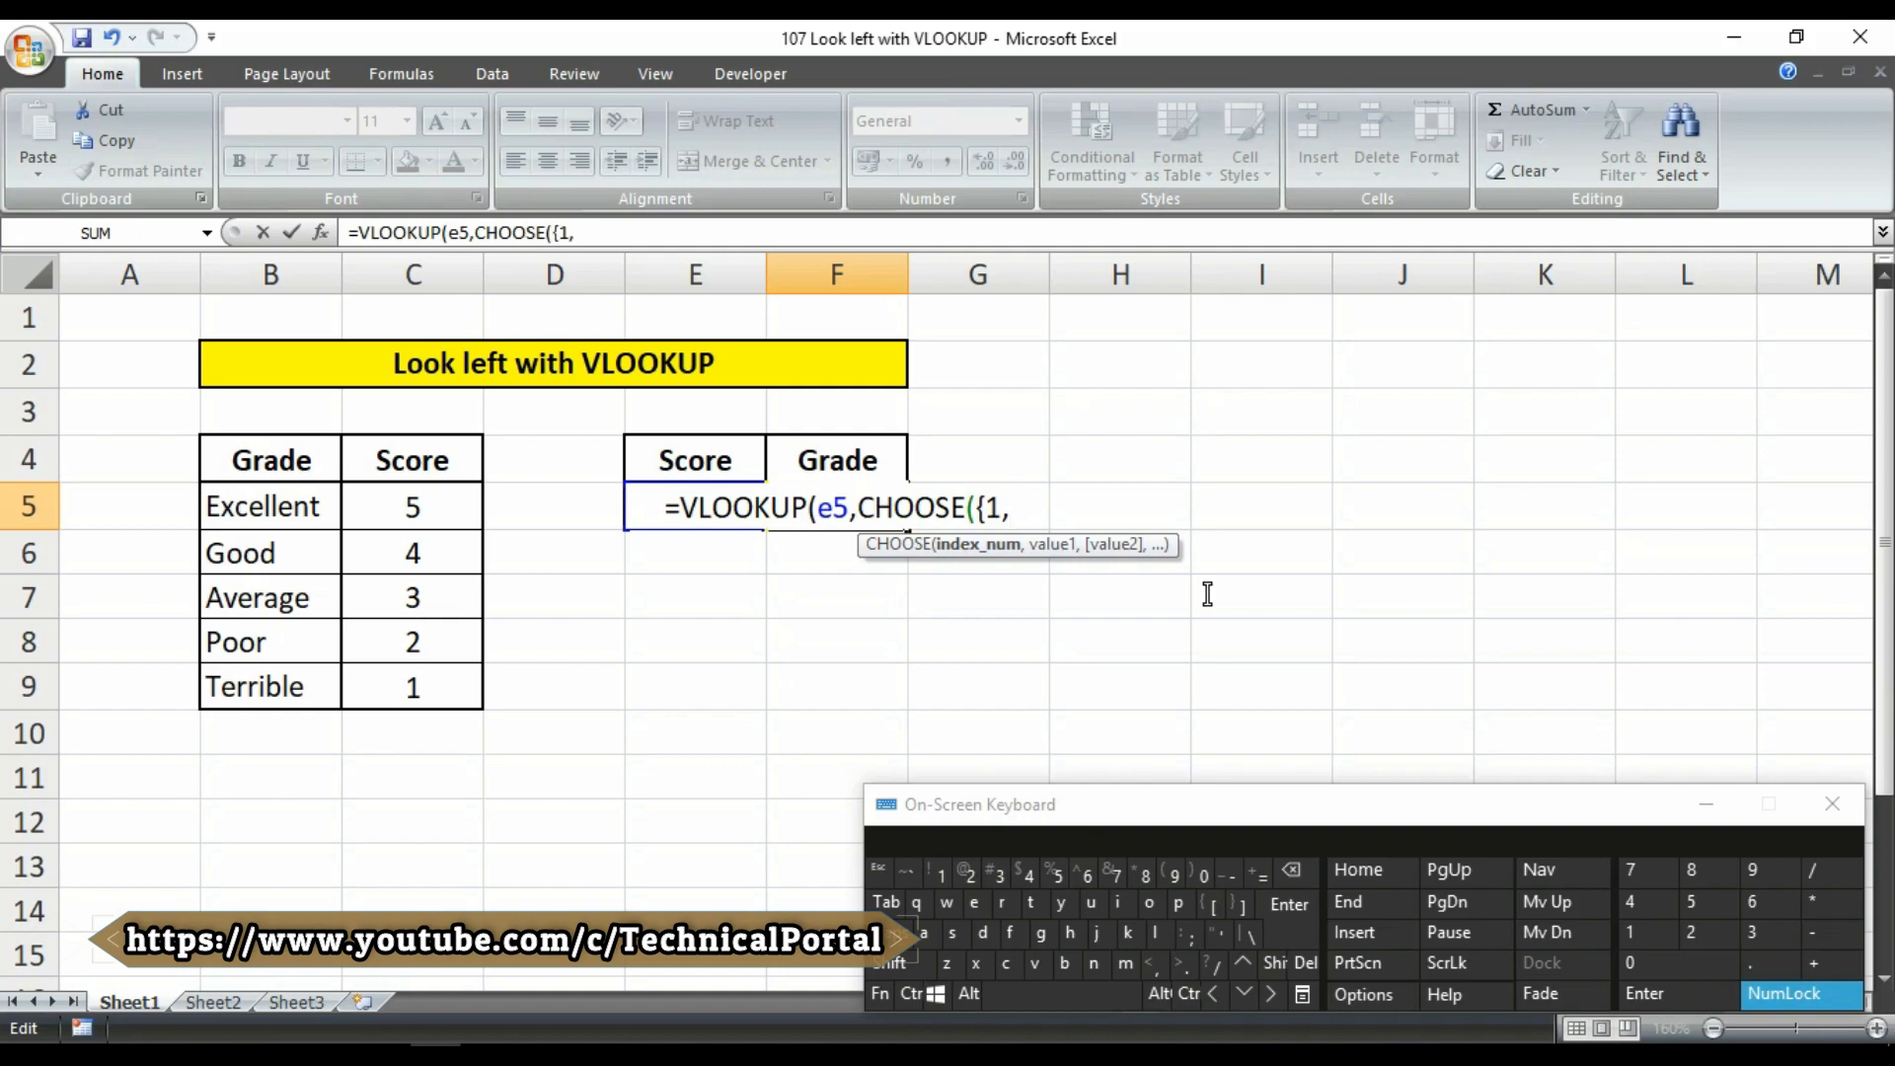
text(2})
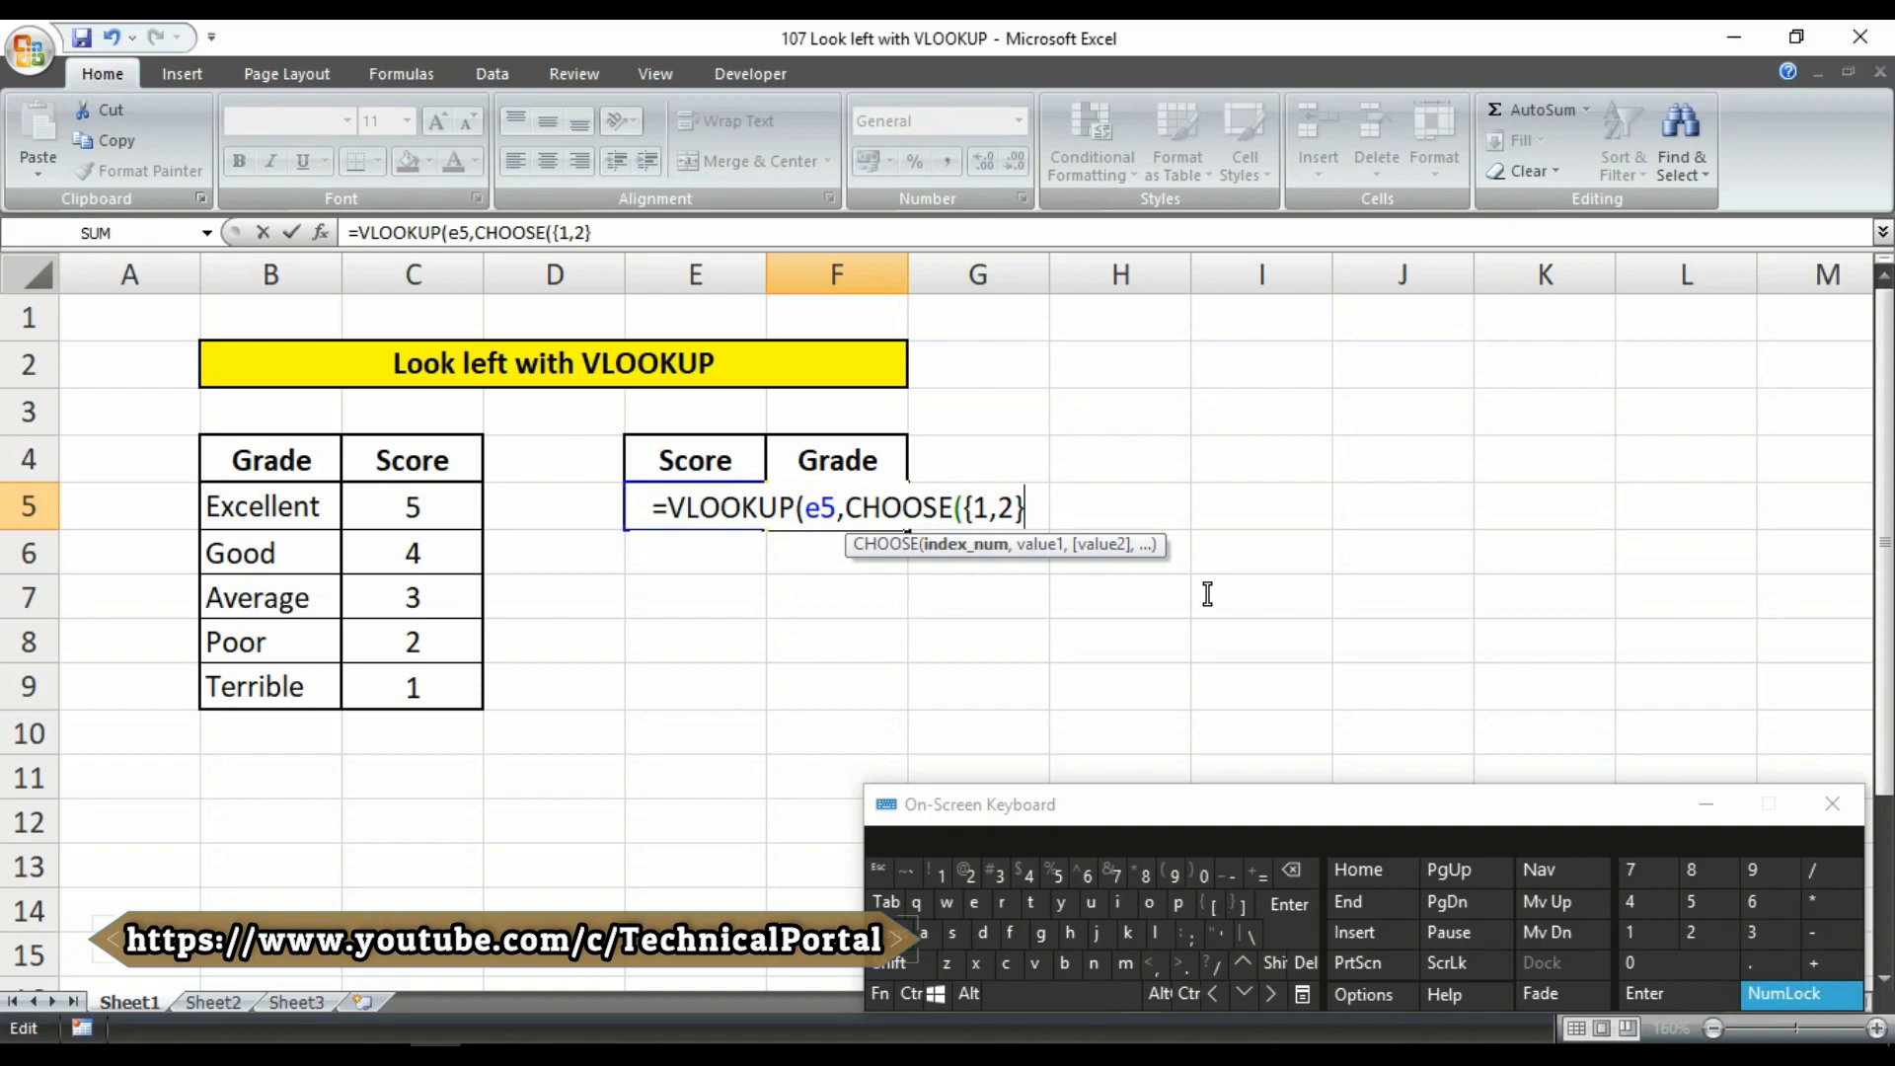
text(,)
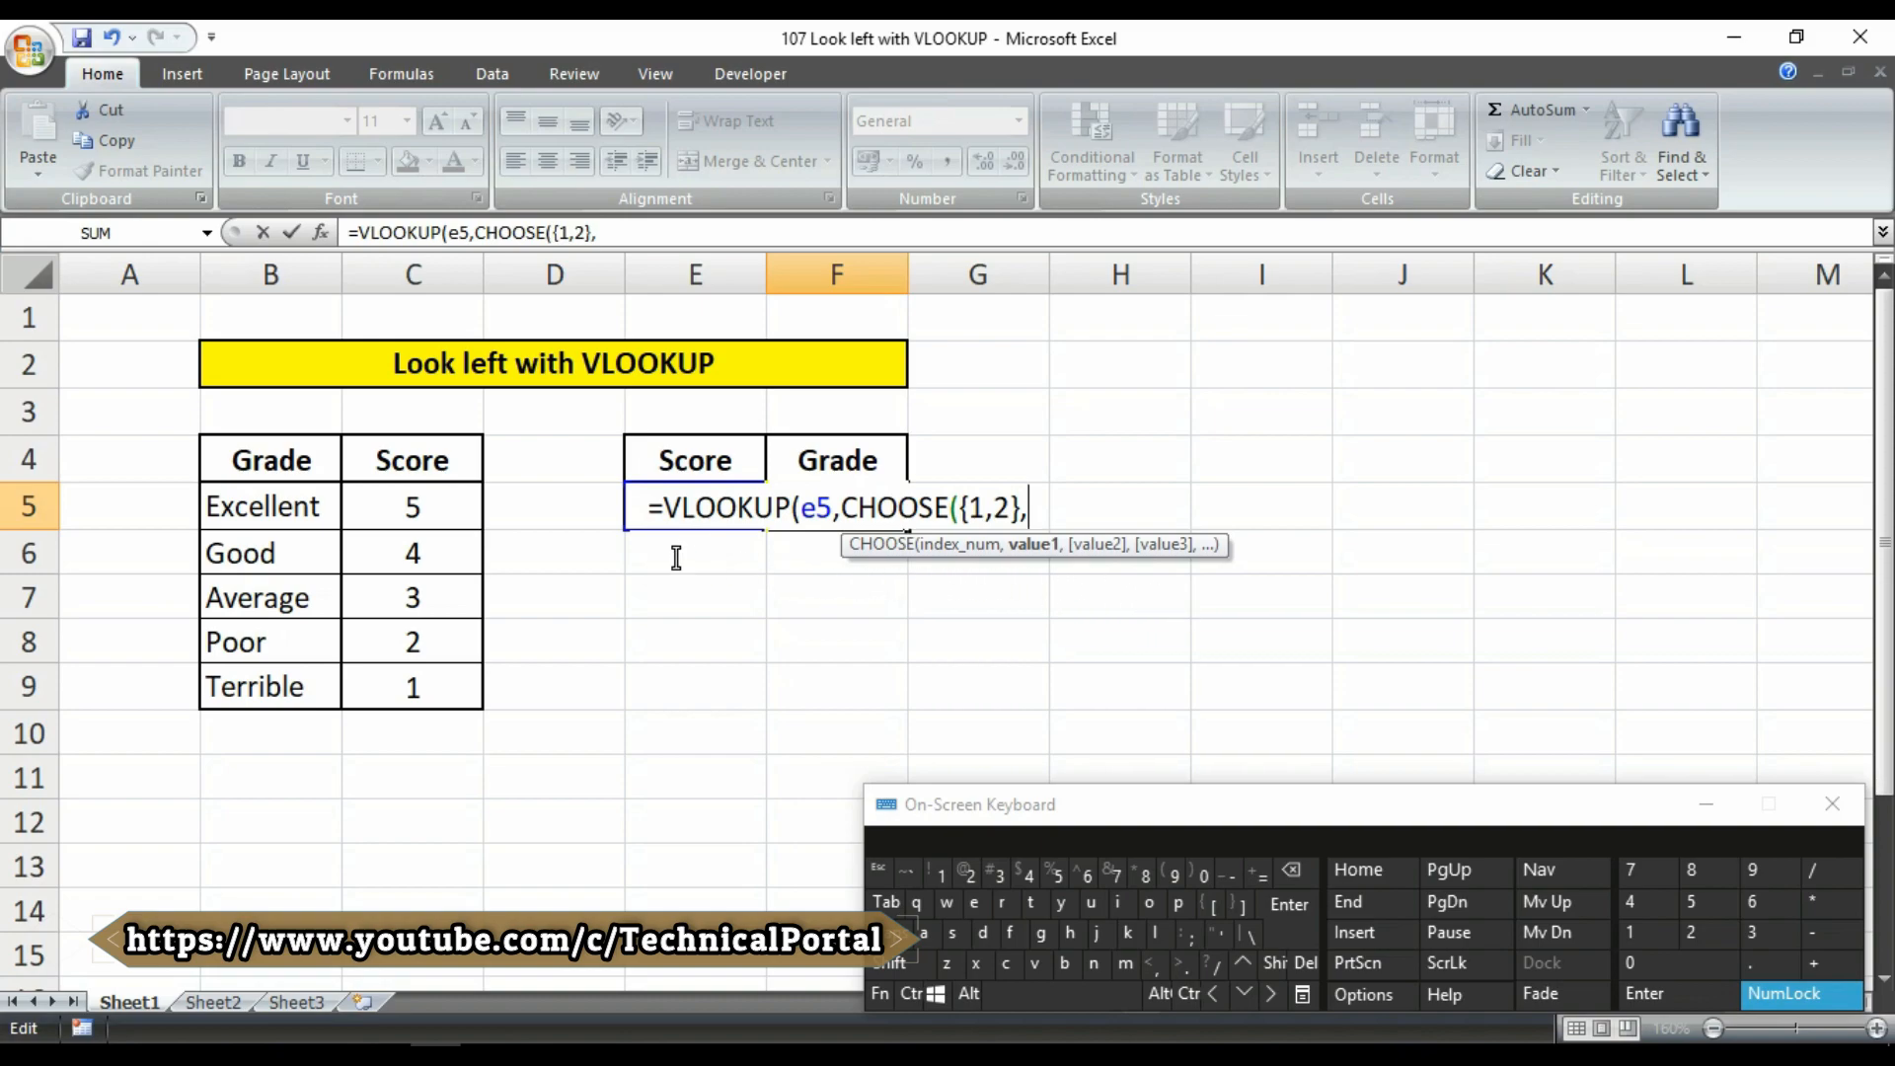
Supply the score range C5:C9 and the grade range B5:B9 as CHOOSE's first and second values, and close the function
drag(433, 494, 415, 691)
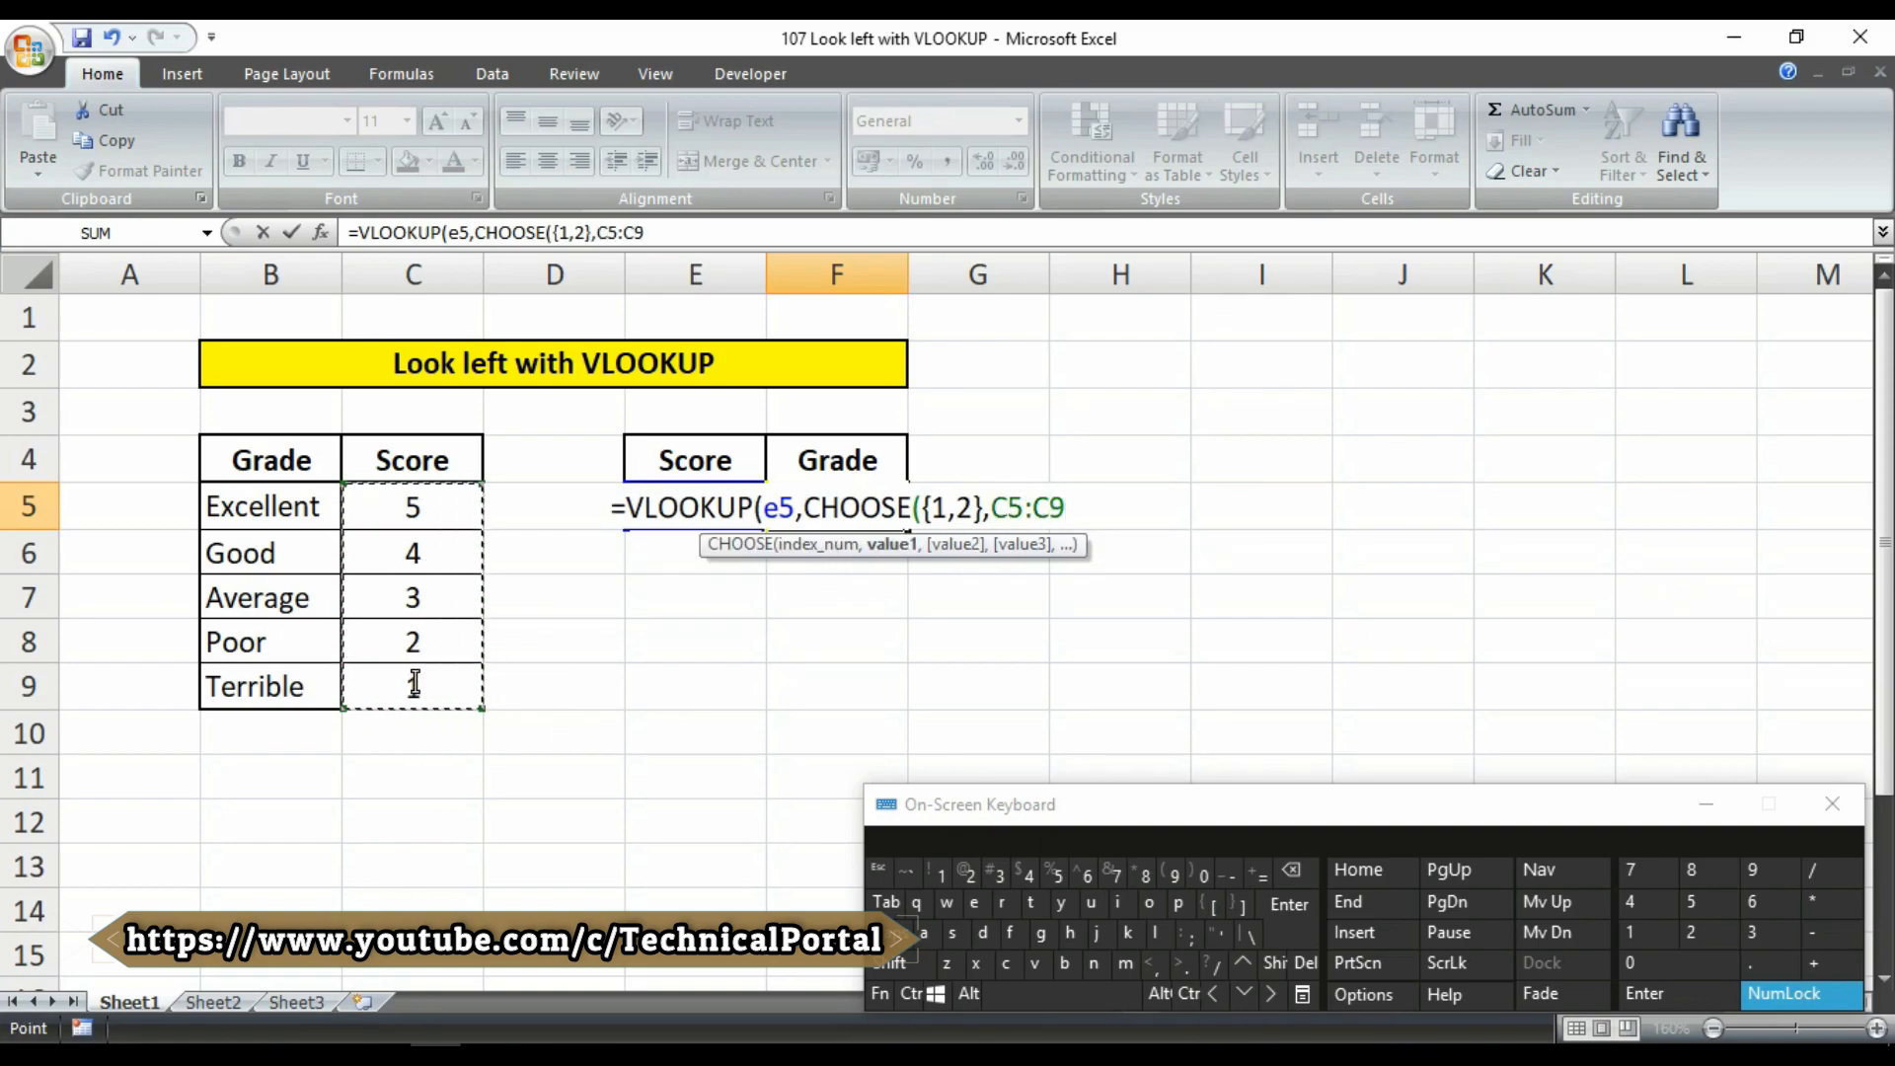
text(,)
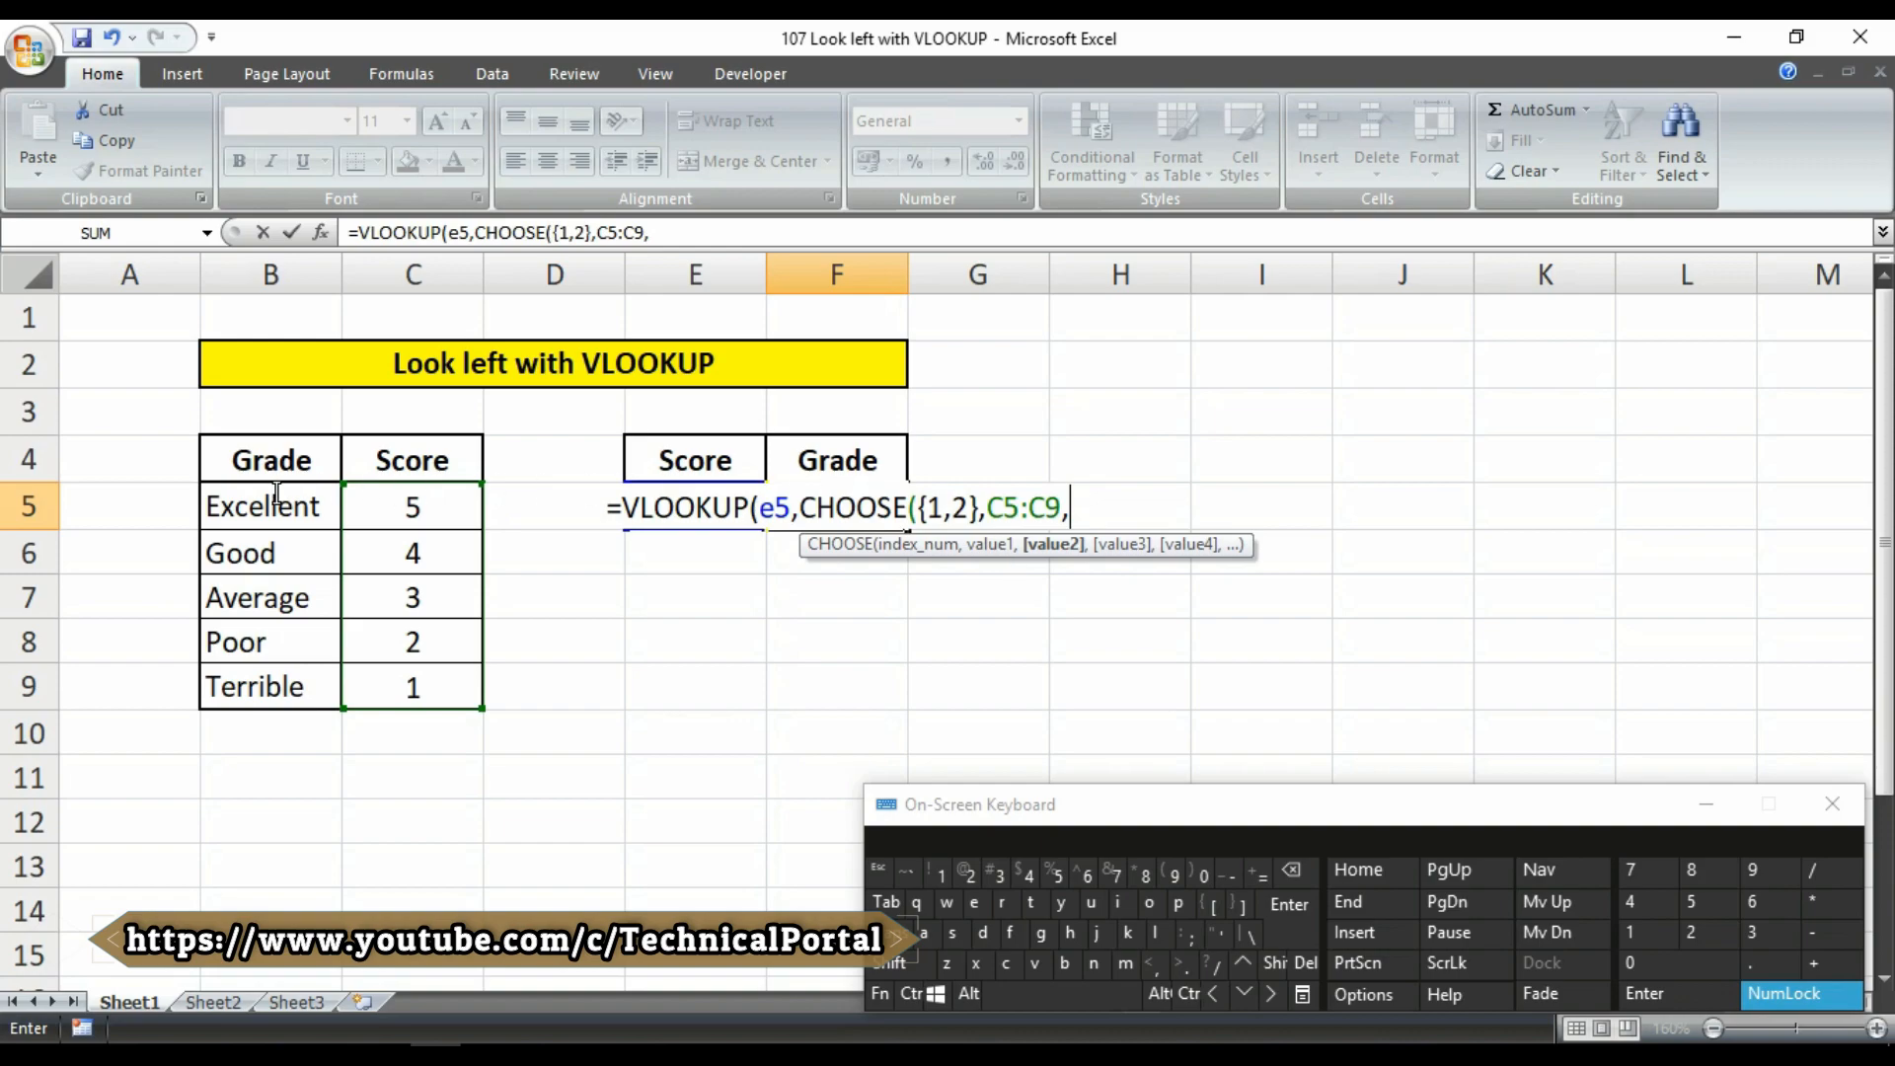
drag(247, 518, 247, 683)
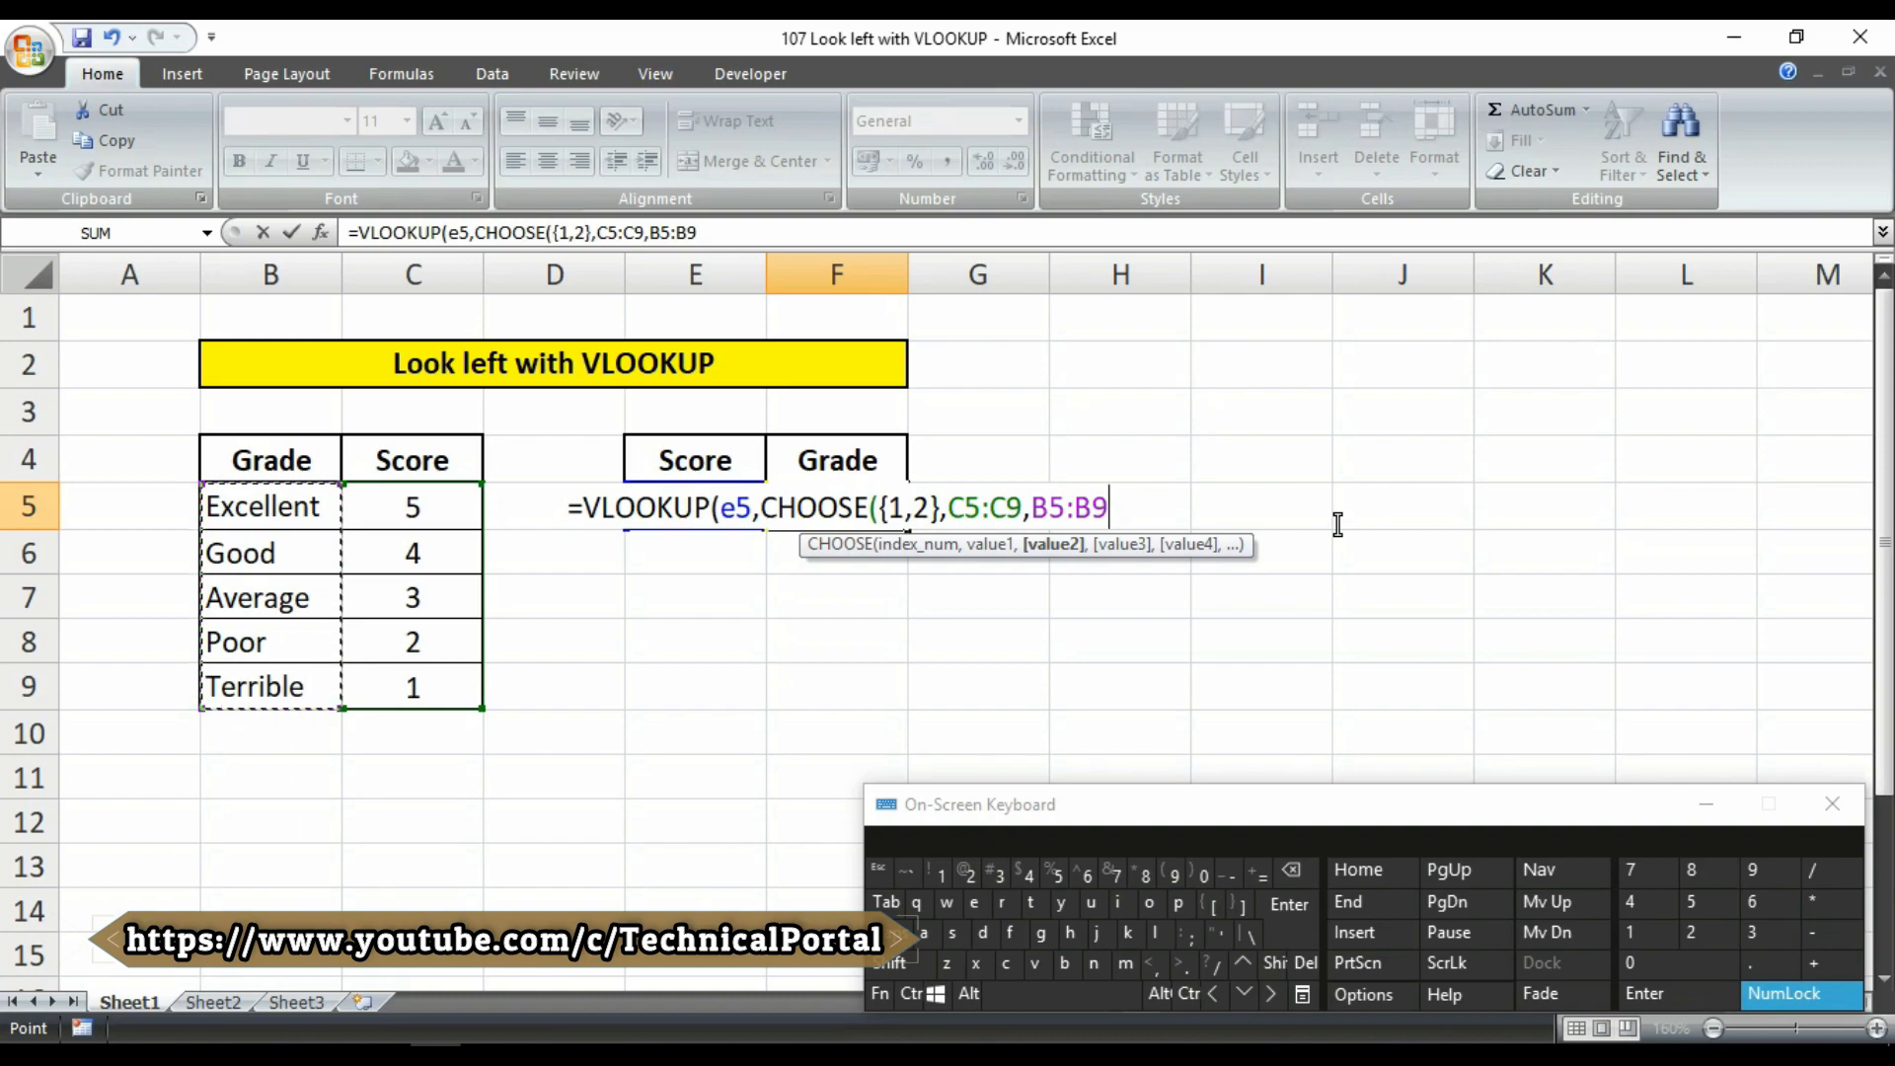
text())
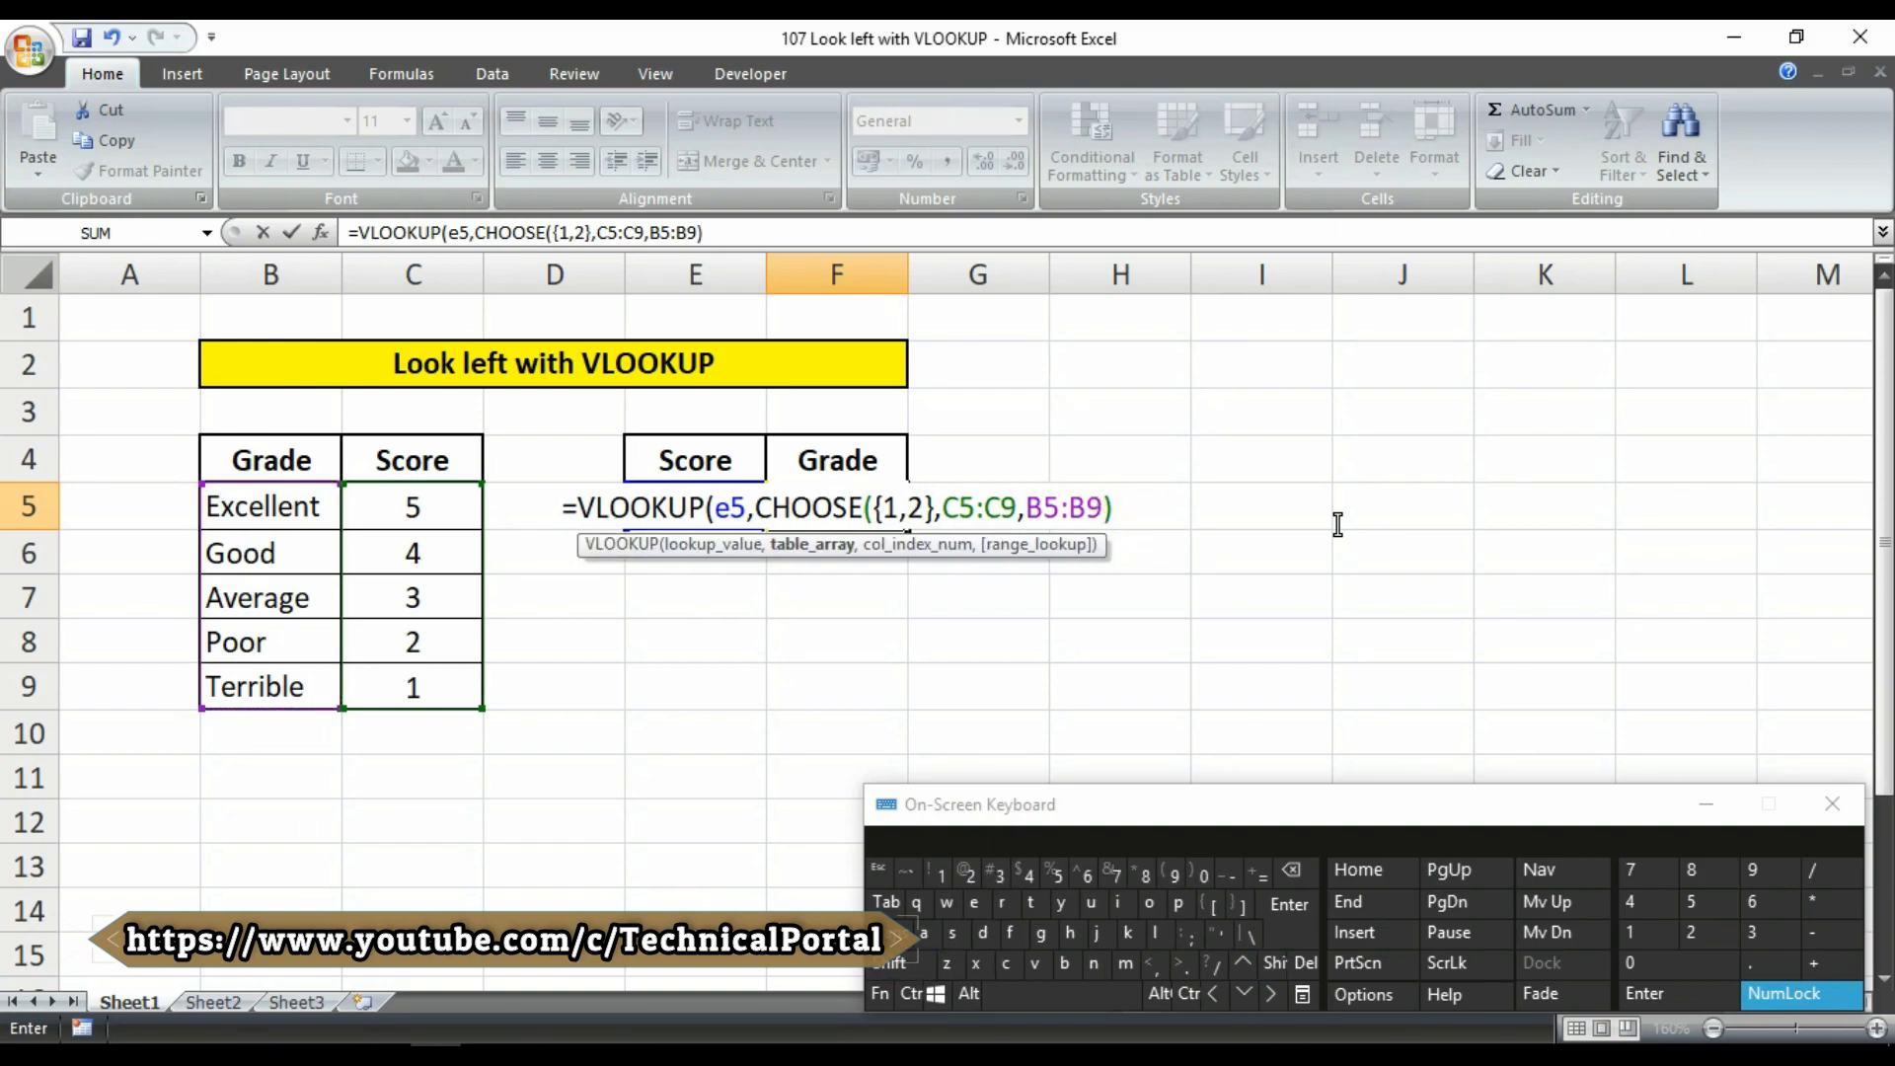
Complete the VLOOKUP formula with column index 2 and range lookup 0, and commit it
text(,)
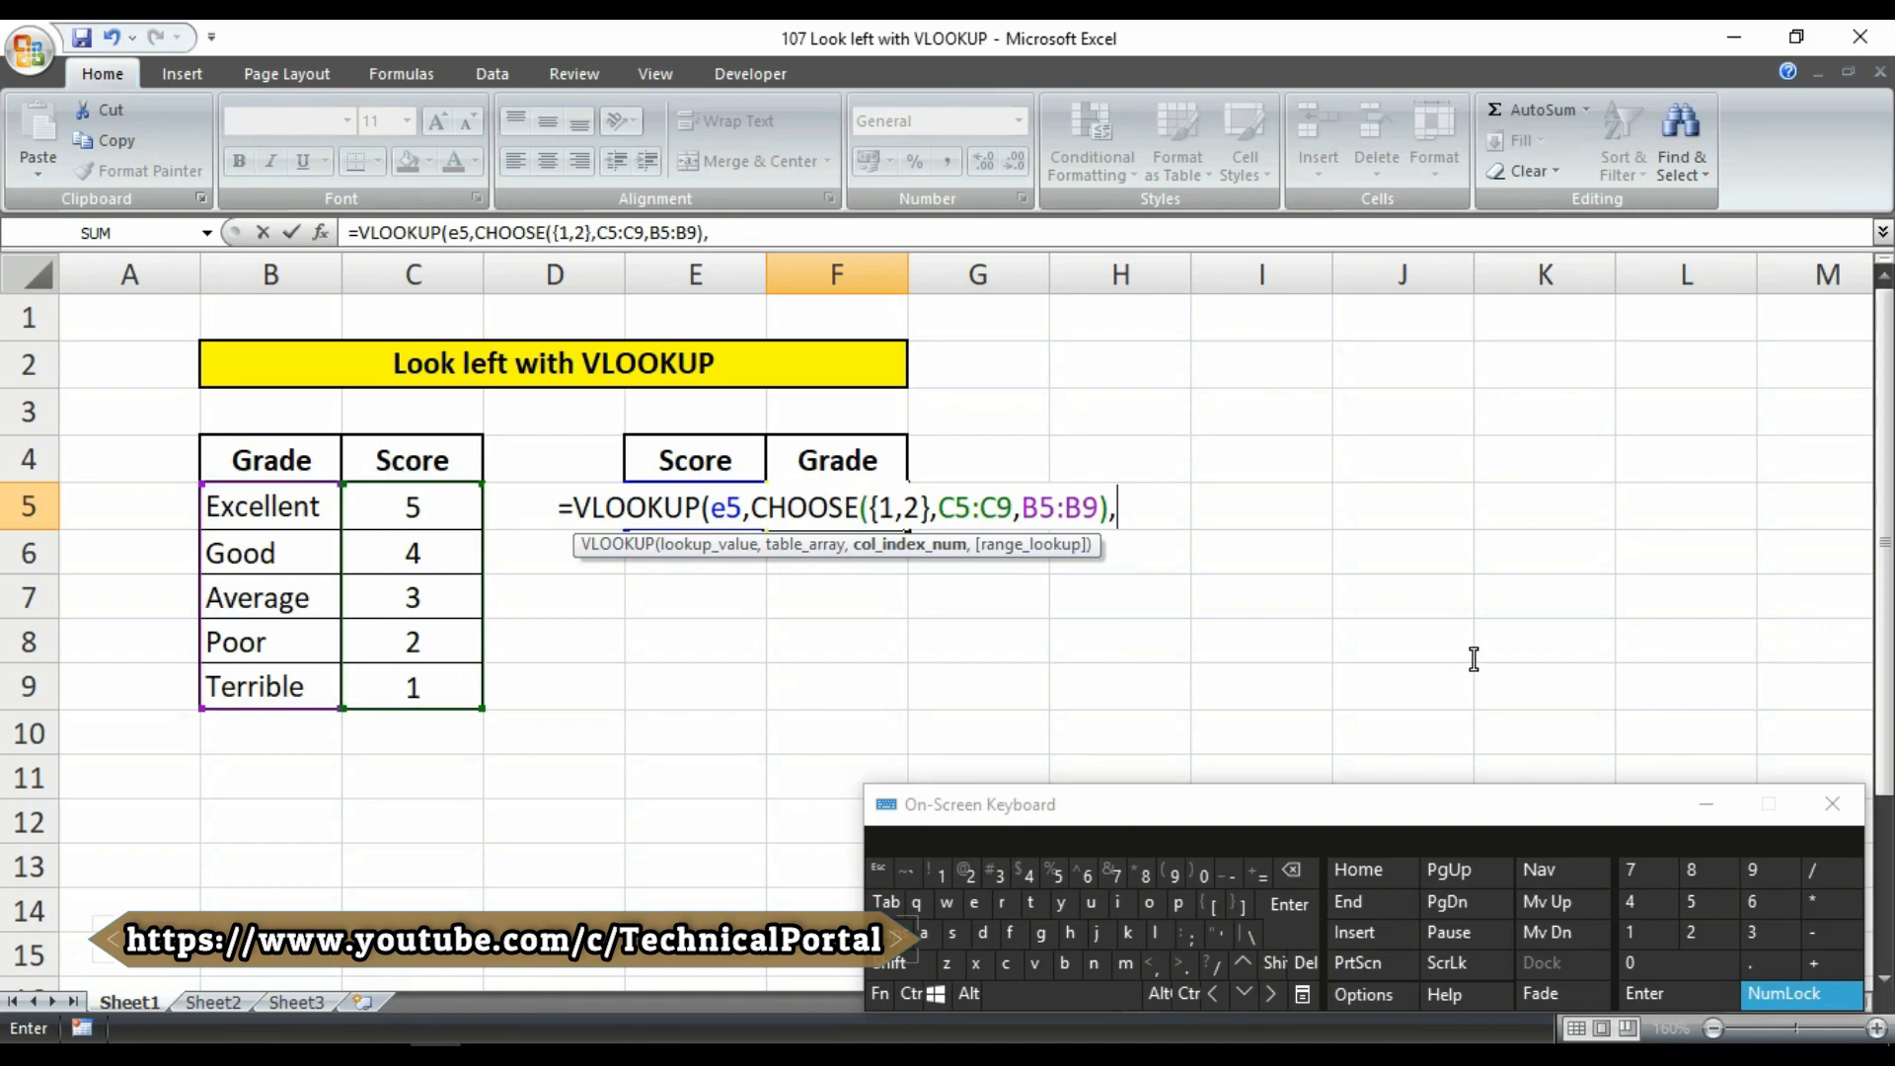
text(2,)
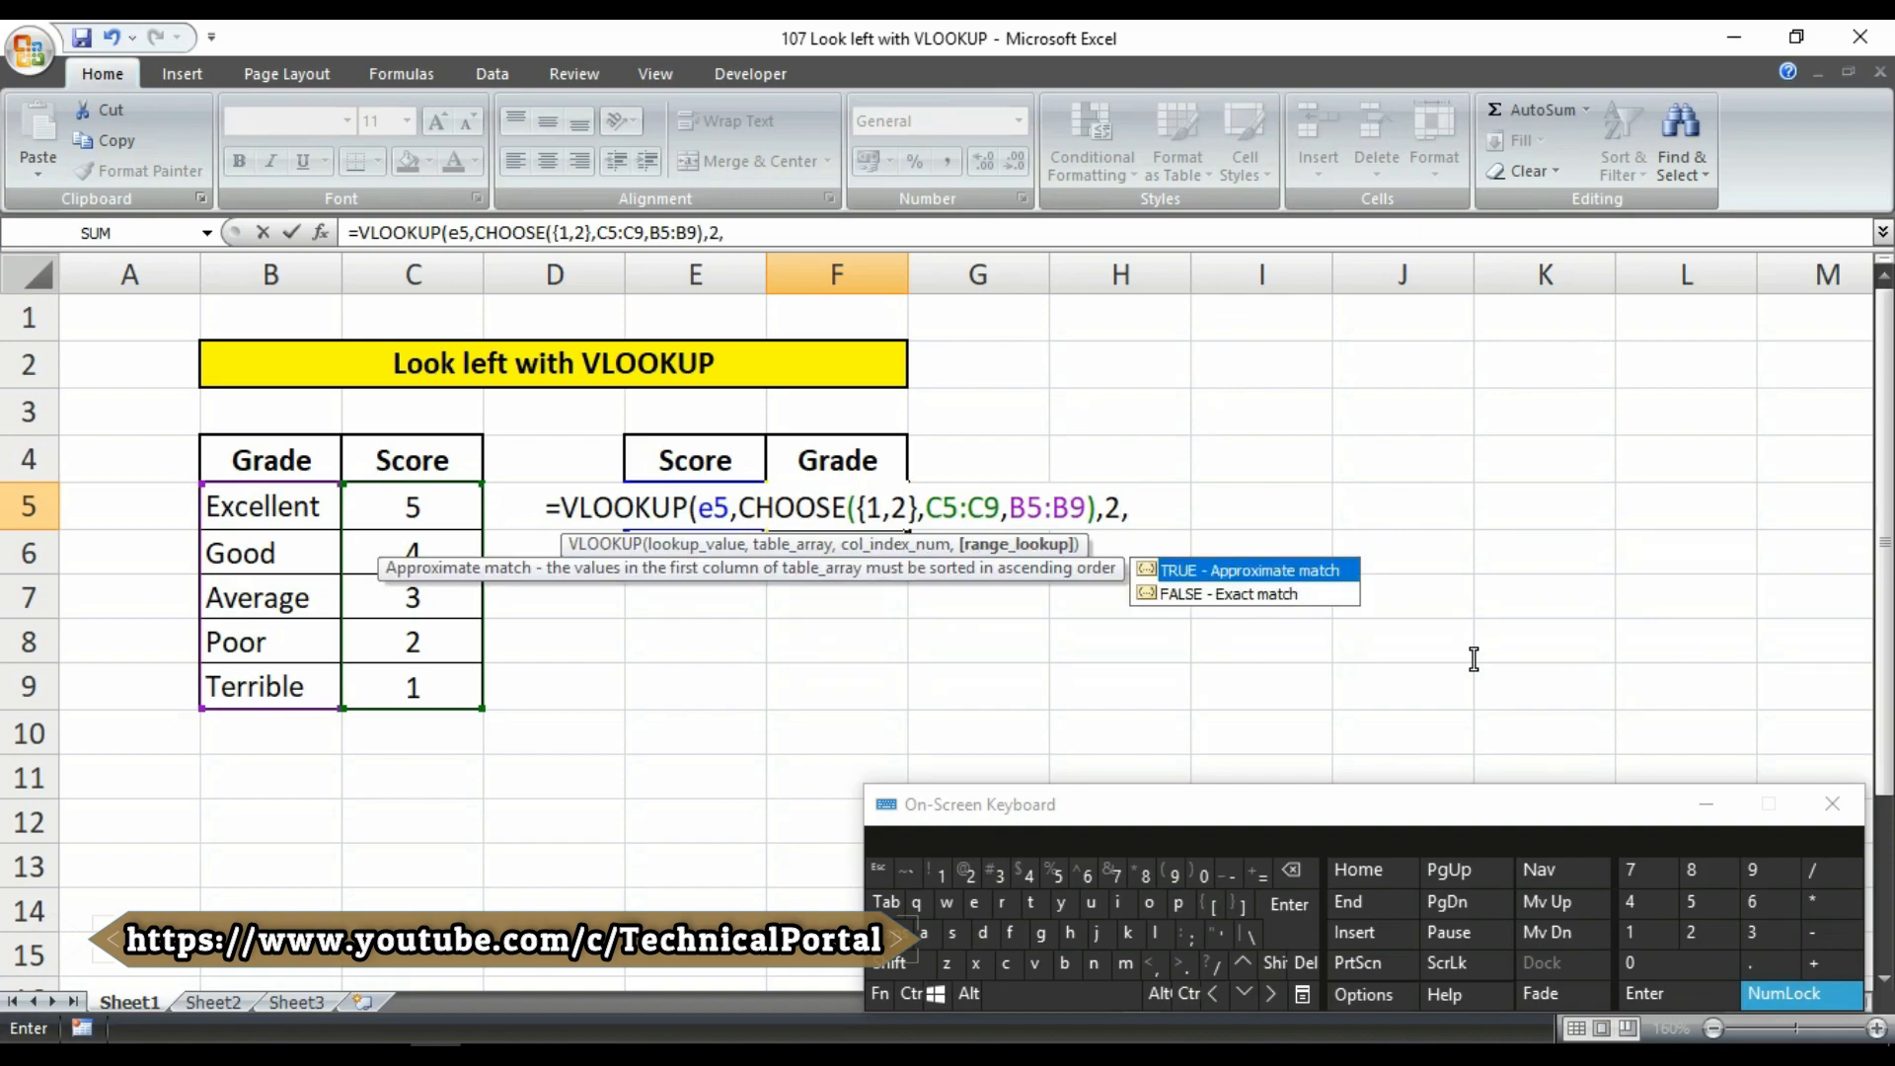
text(0)
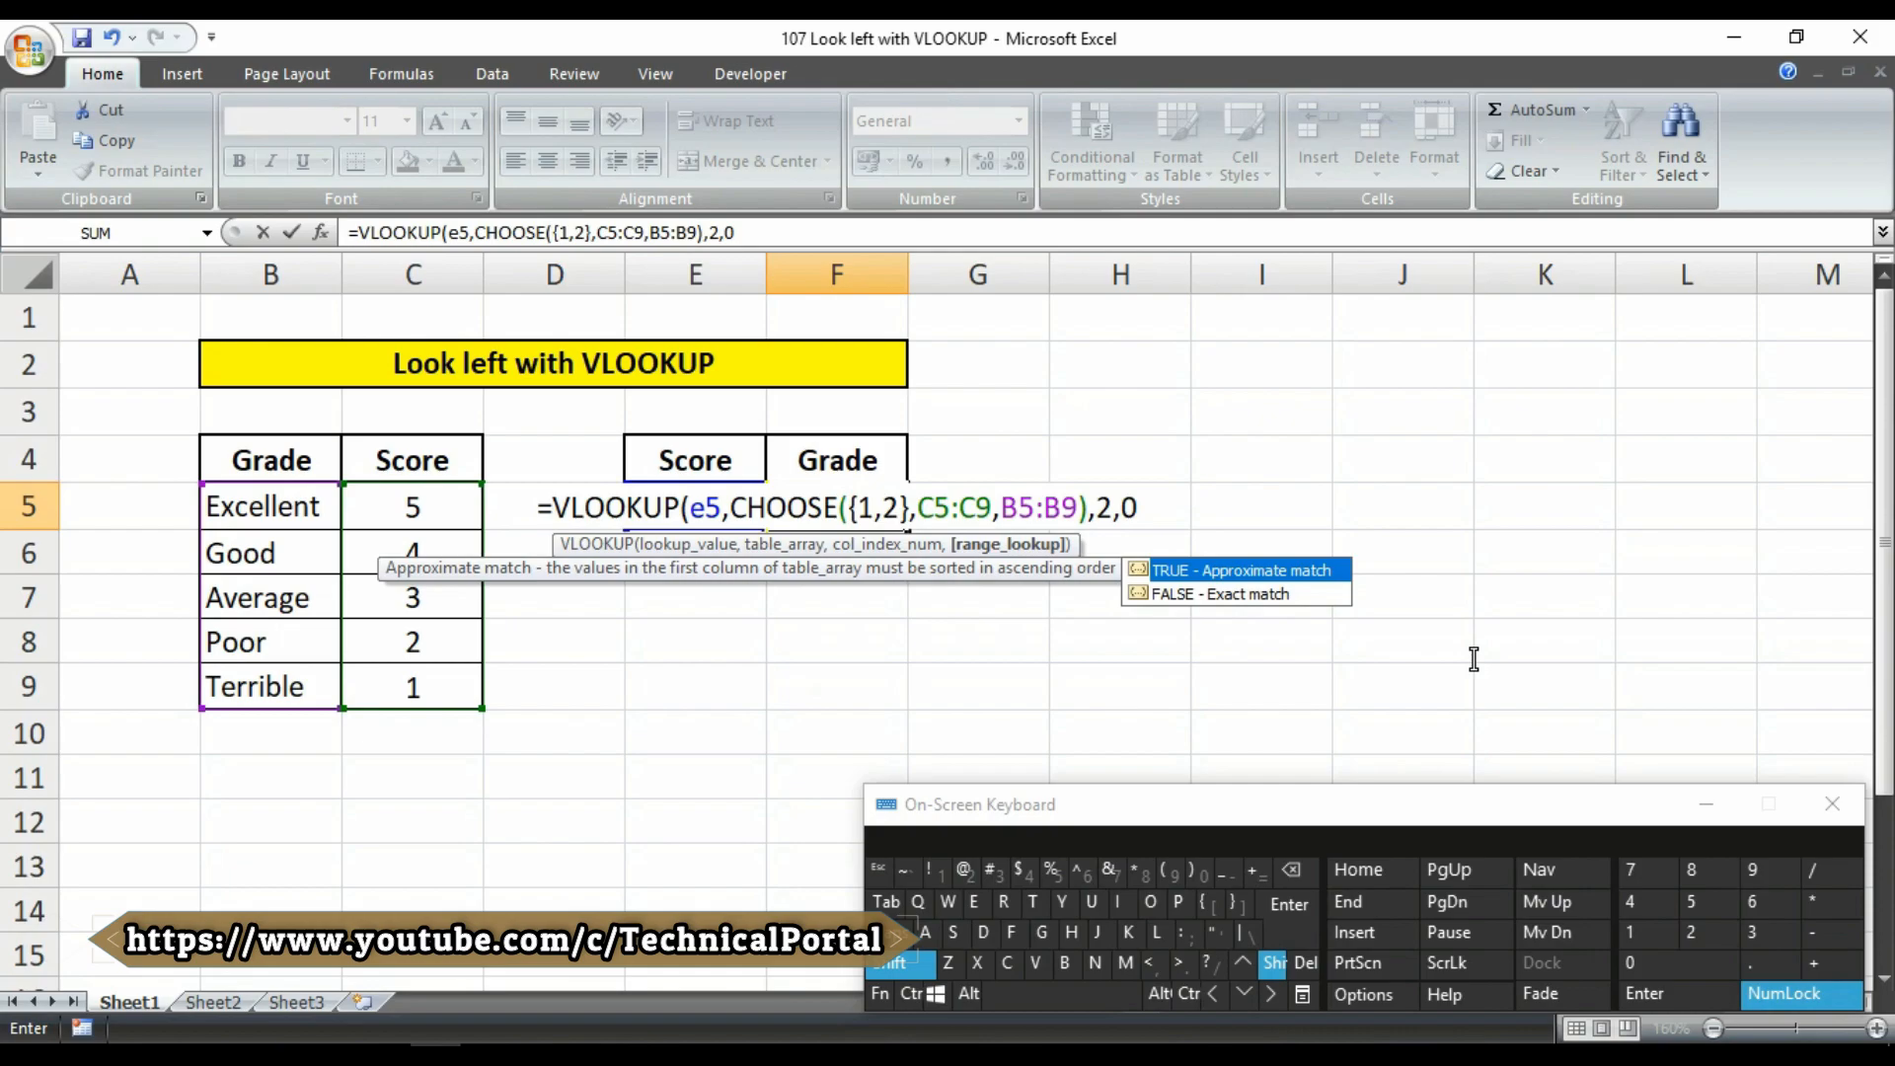
text())
key(Return)
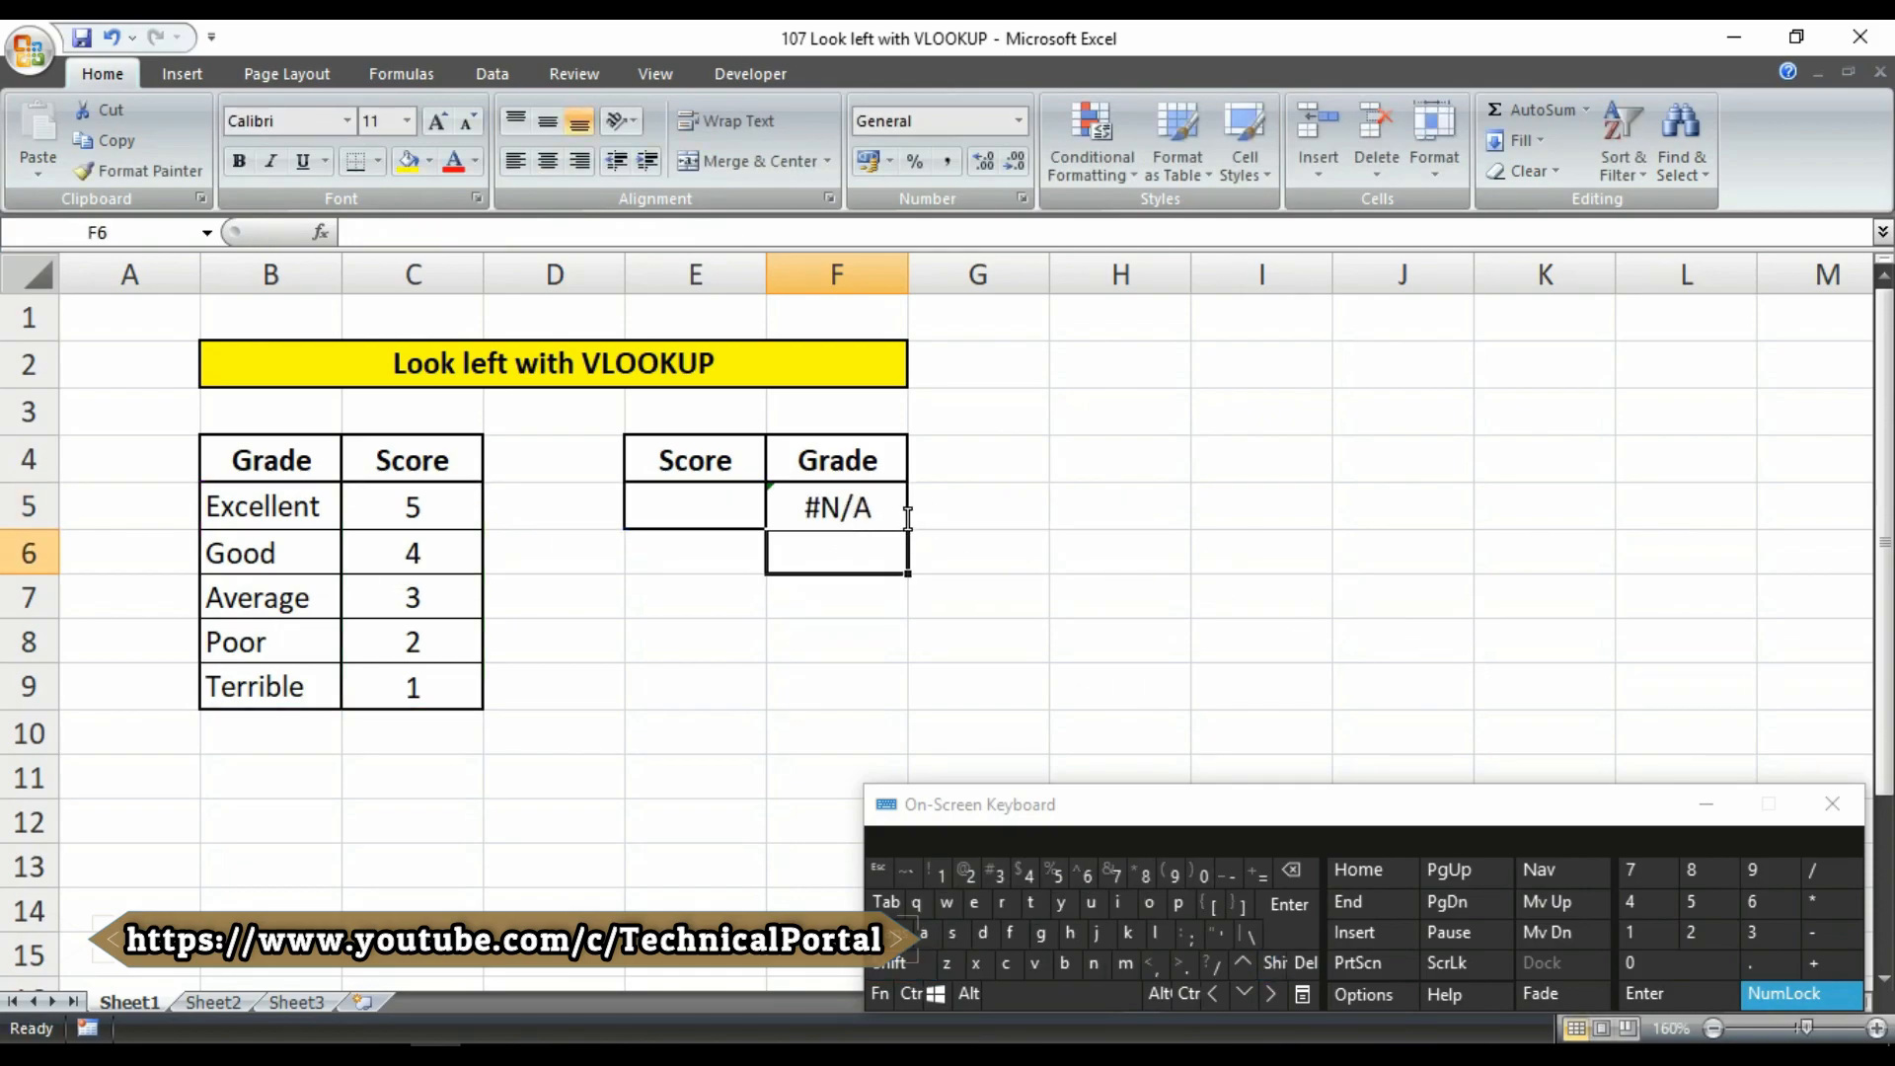
Test the lookup by entering score 5 in cell E5 and then replacing it with 4
click(696, 518)
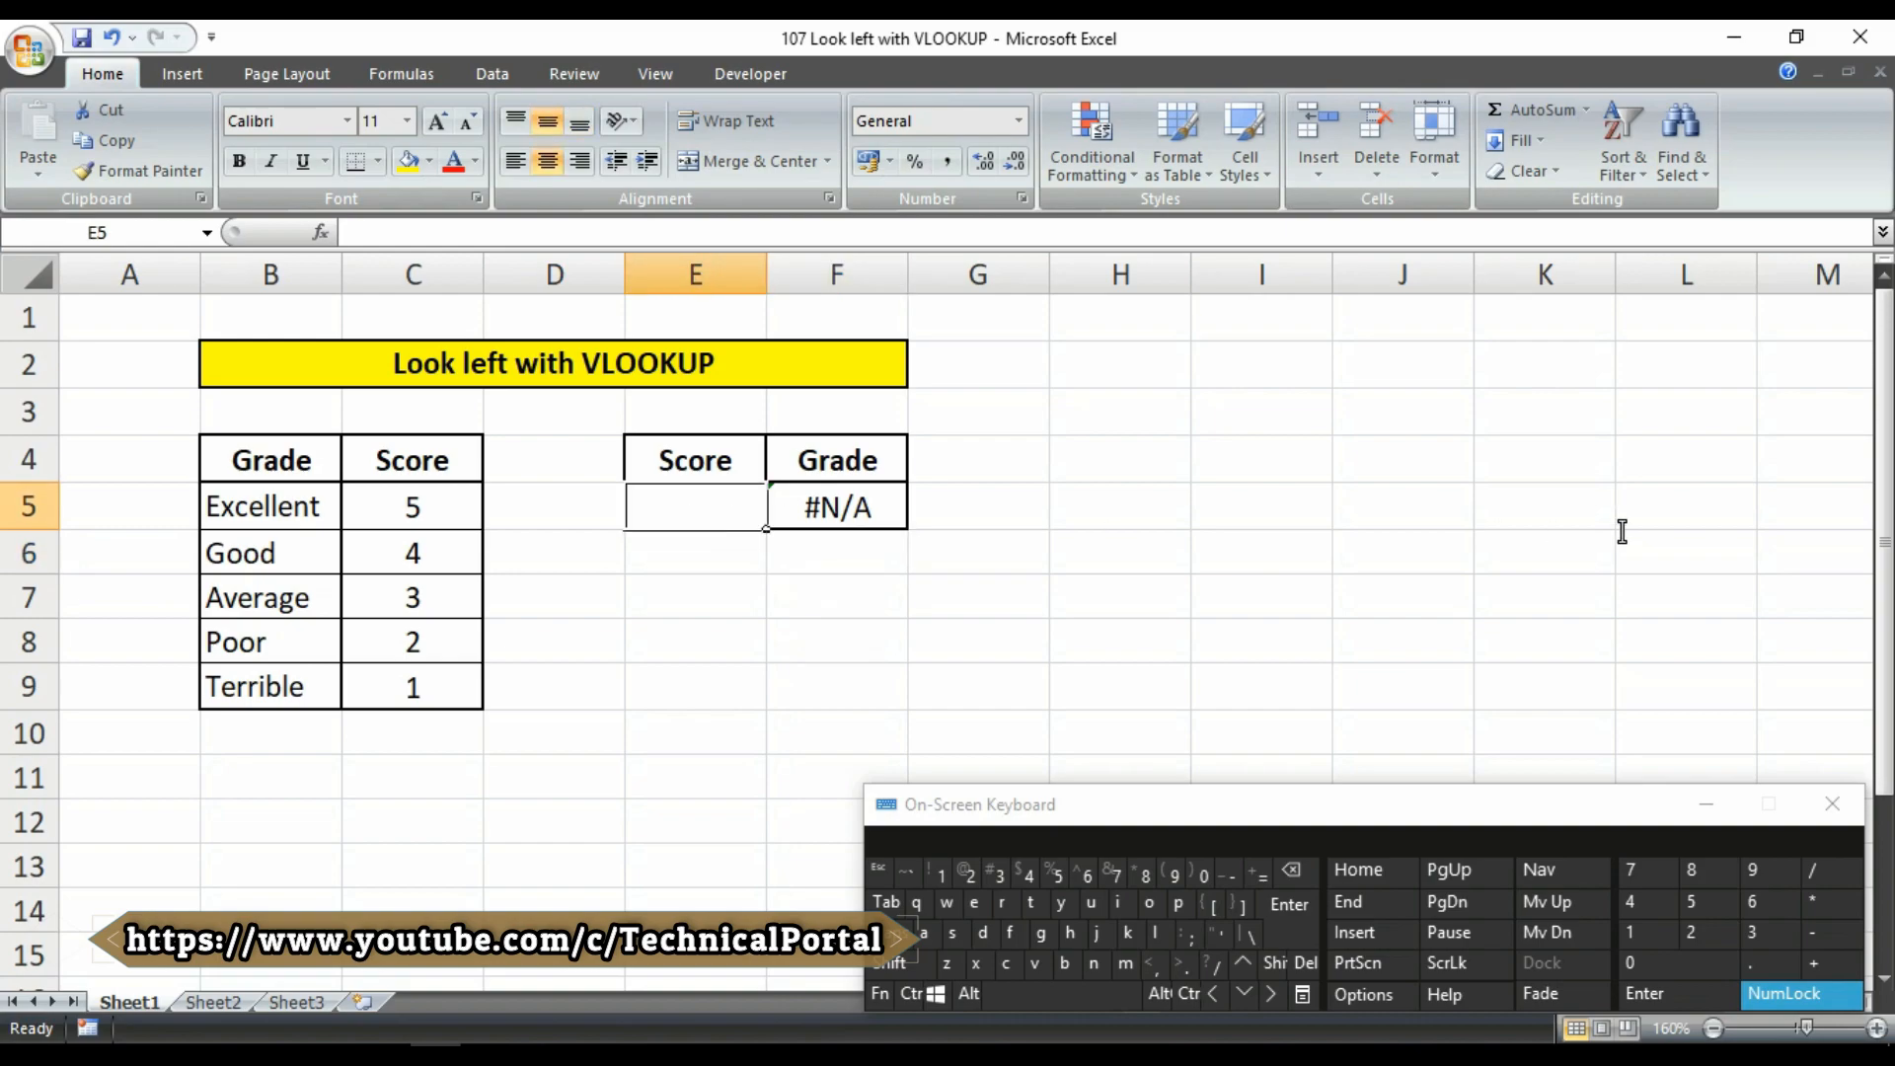
text(5)
key(Return)
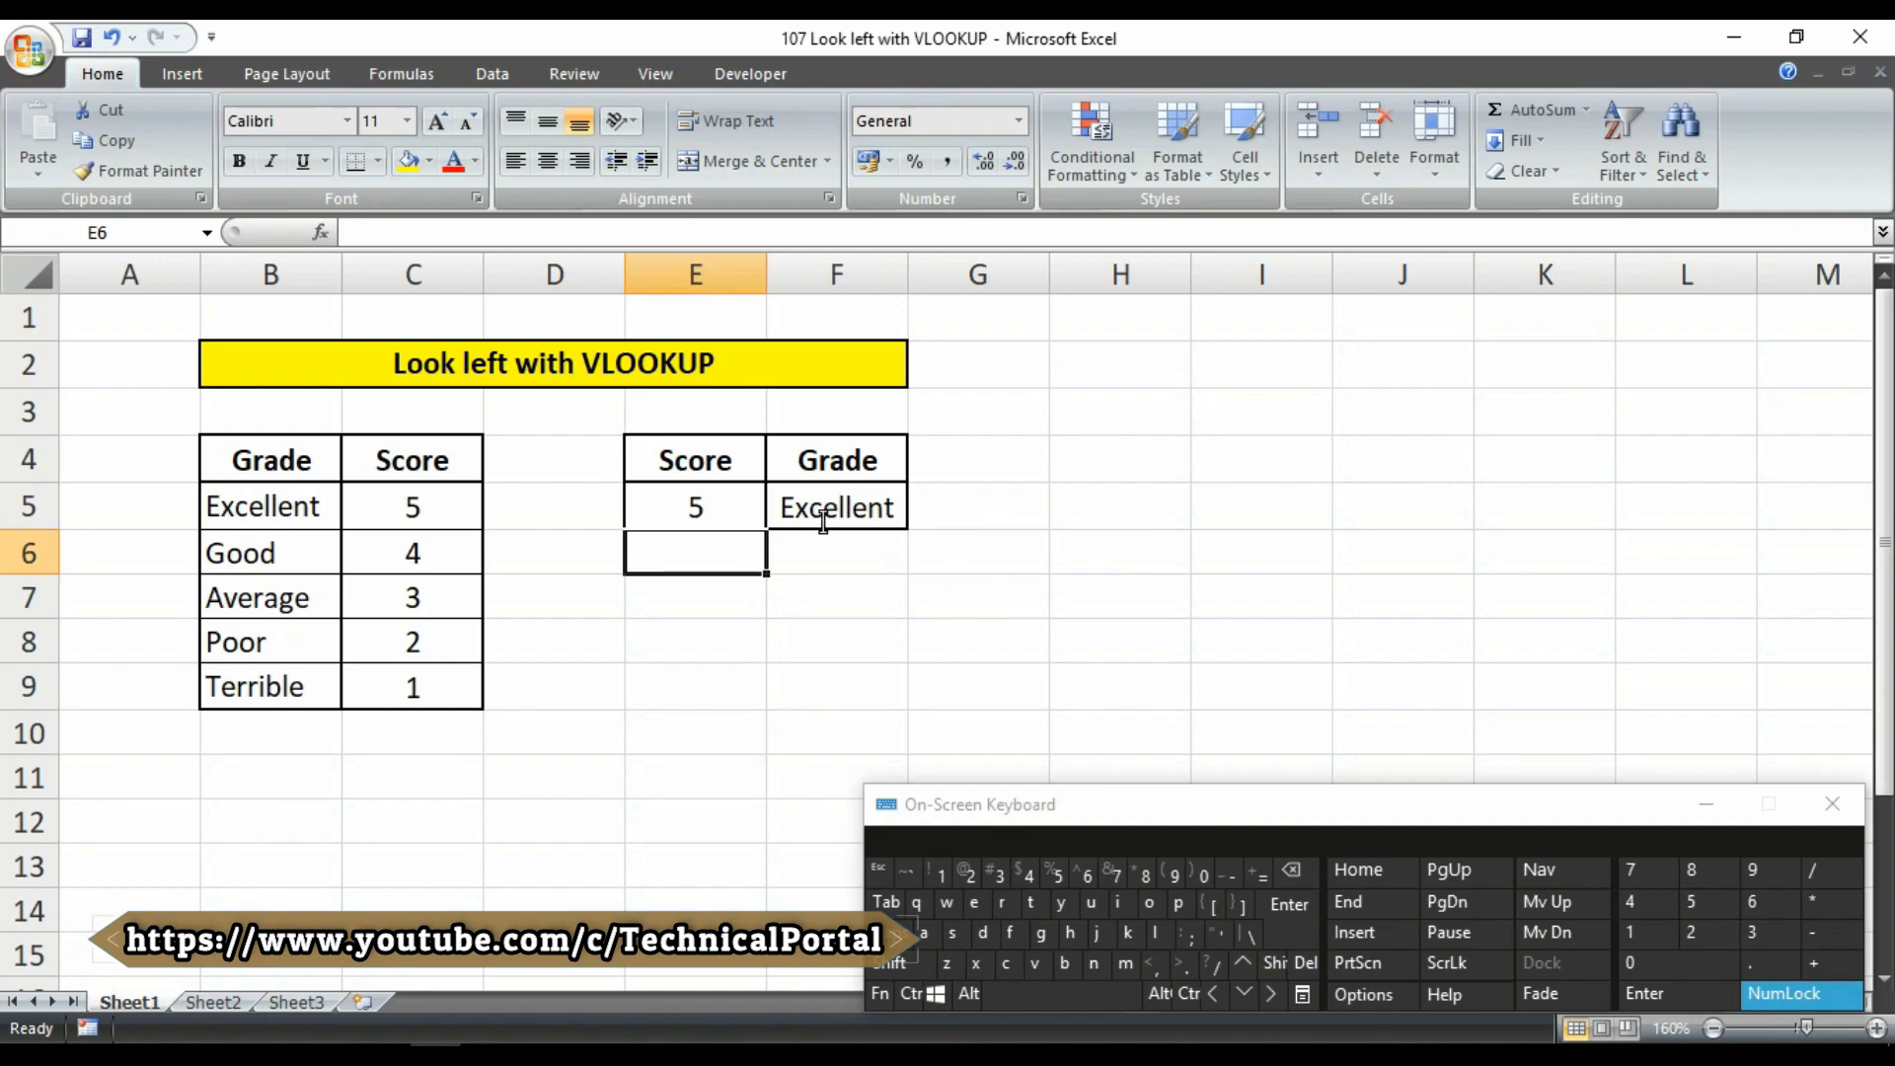
click(728, 509)
text(4)
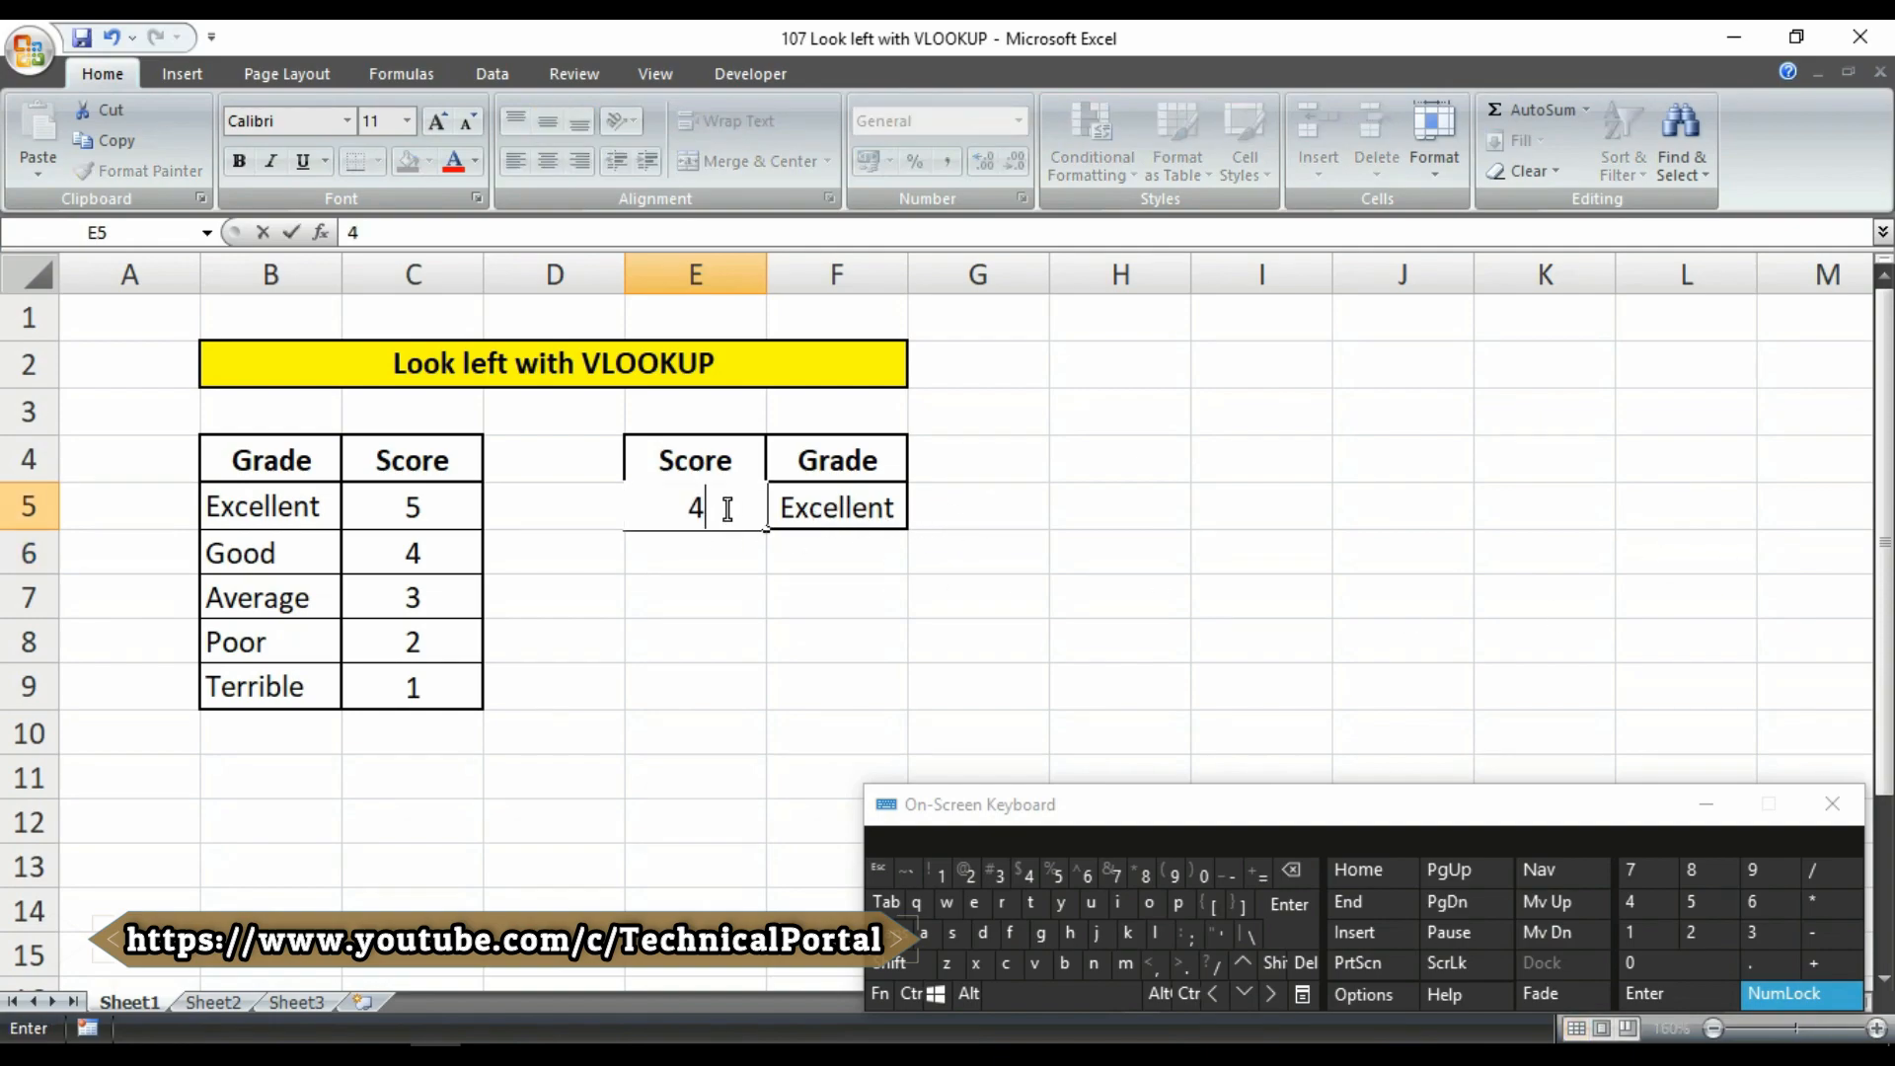
key(Return)
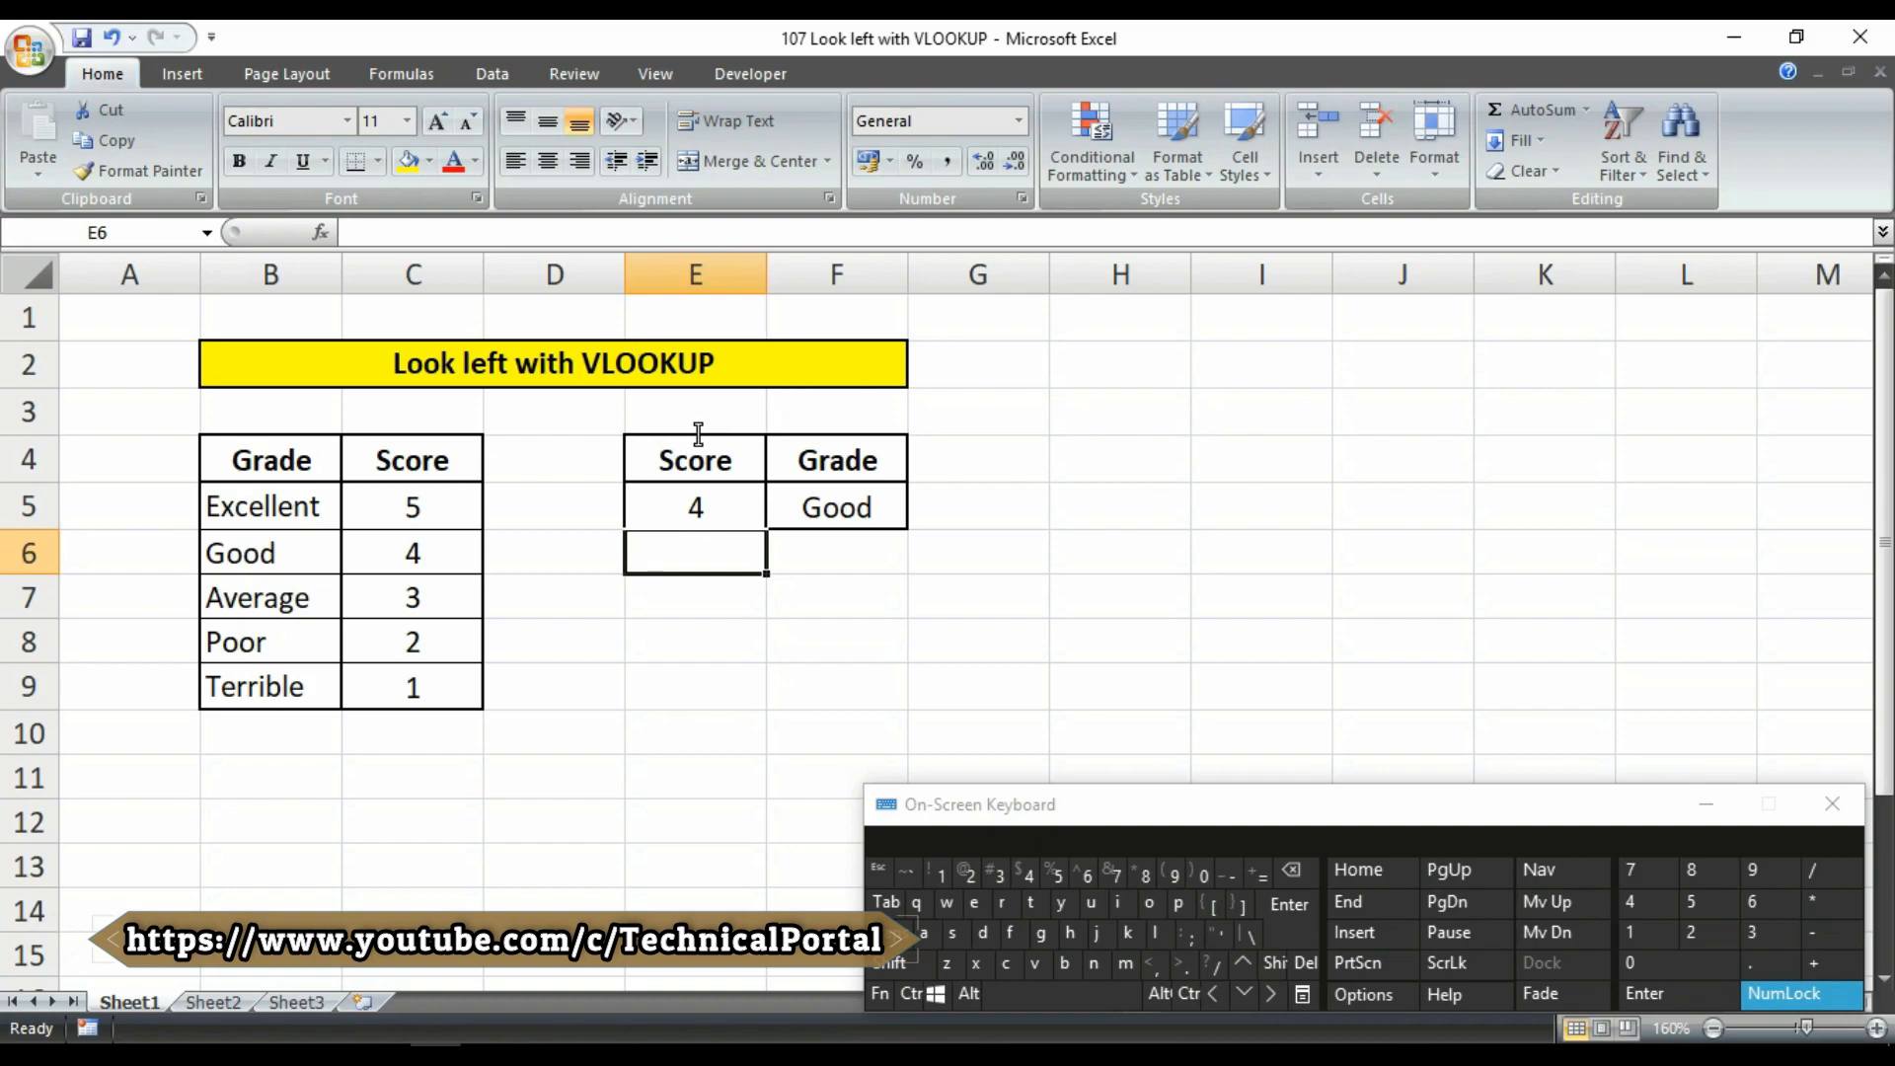
Open the formula in F5 for editing and highlight the 1,2 inside the CHOOSE index array
click(868, 505)
double_click(872, 506)
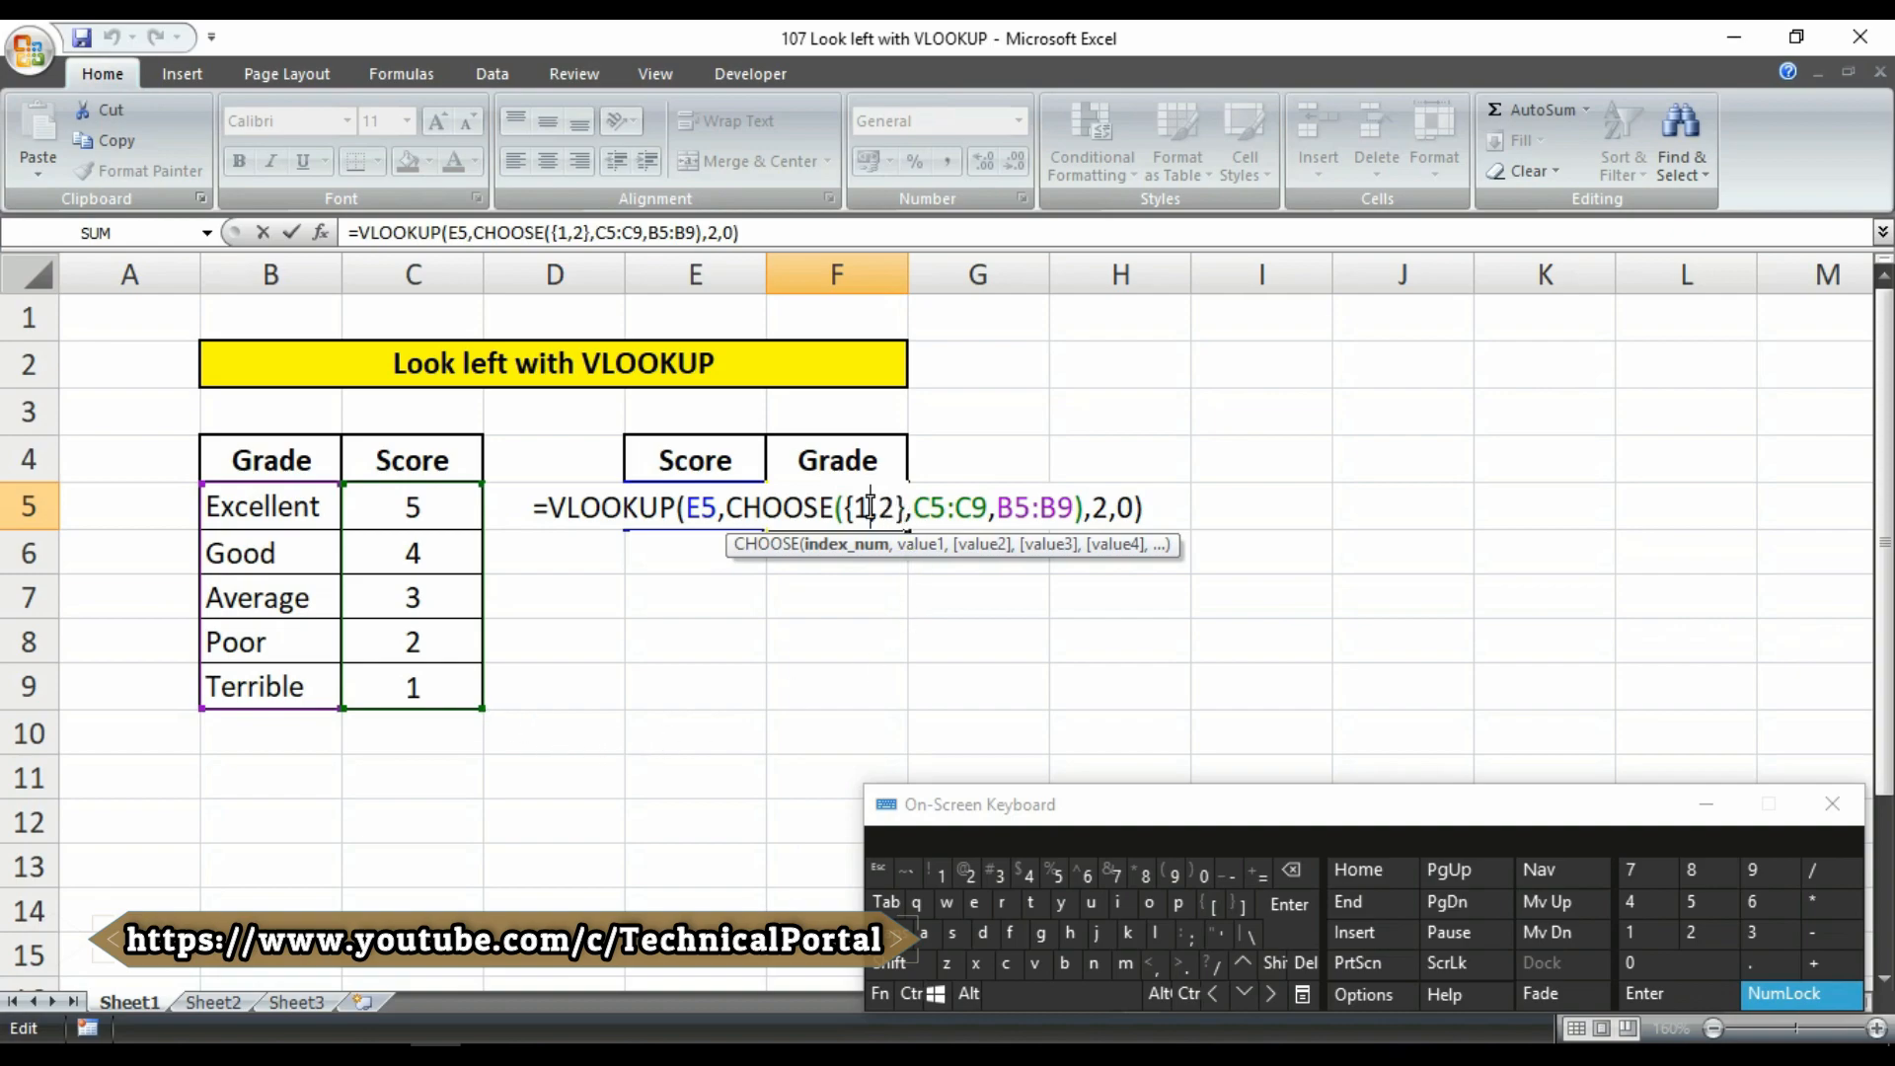
drag(853, 506, 897, 515)
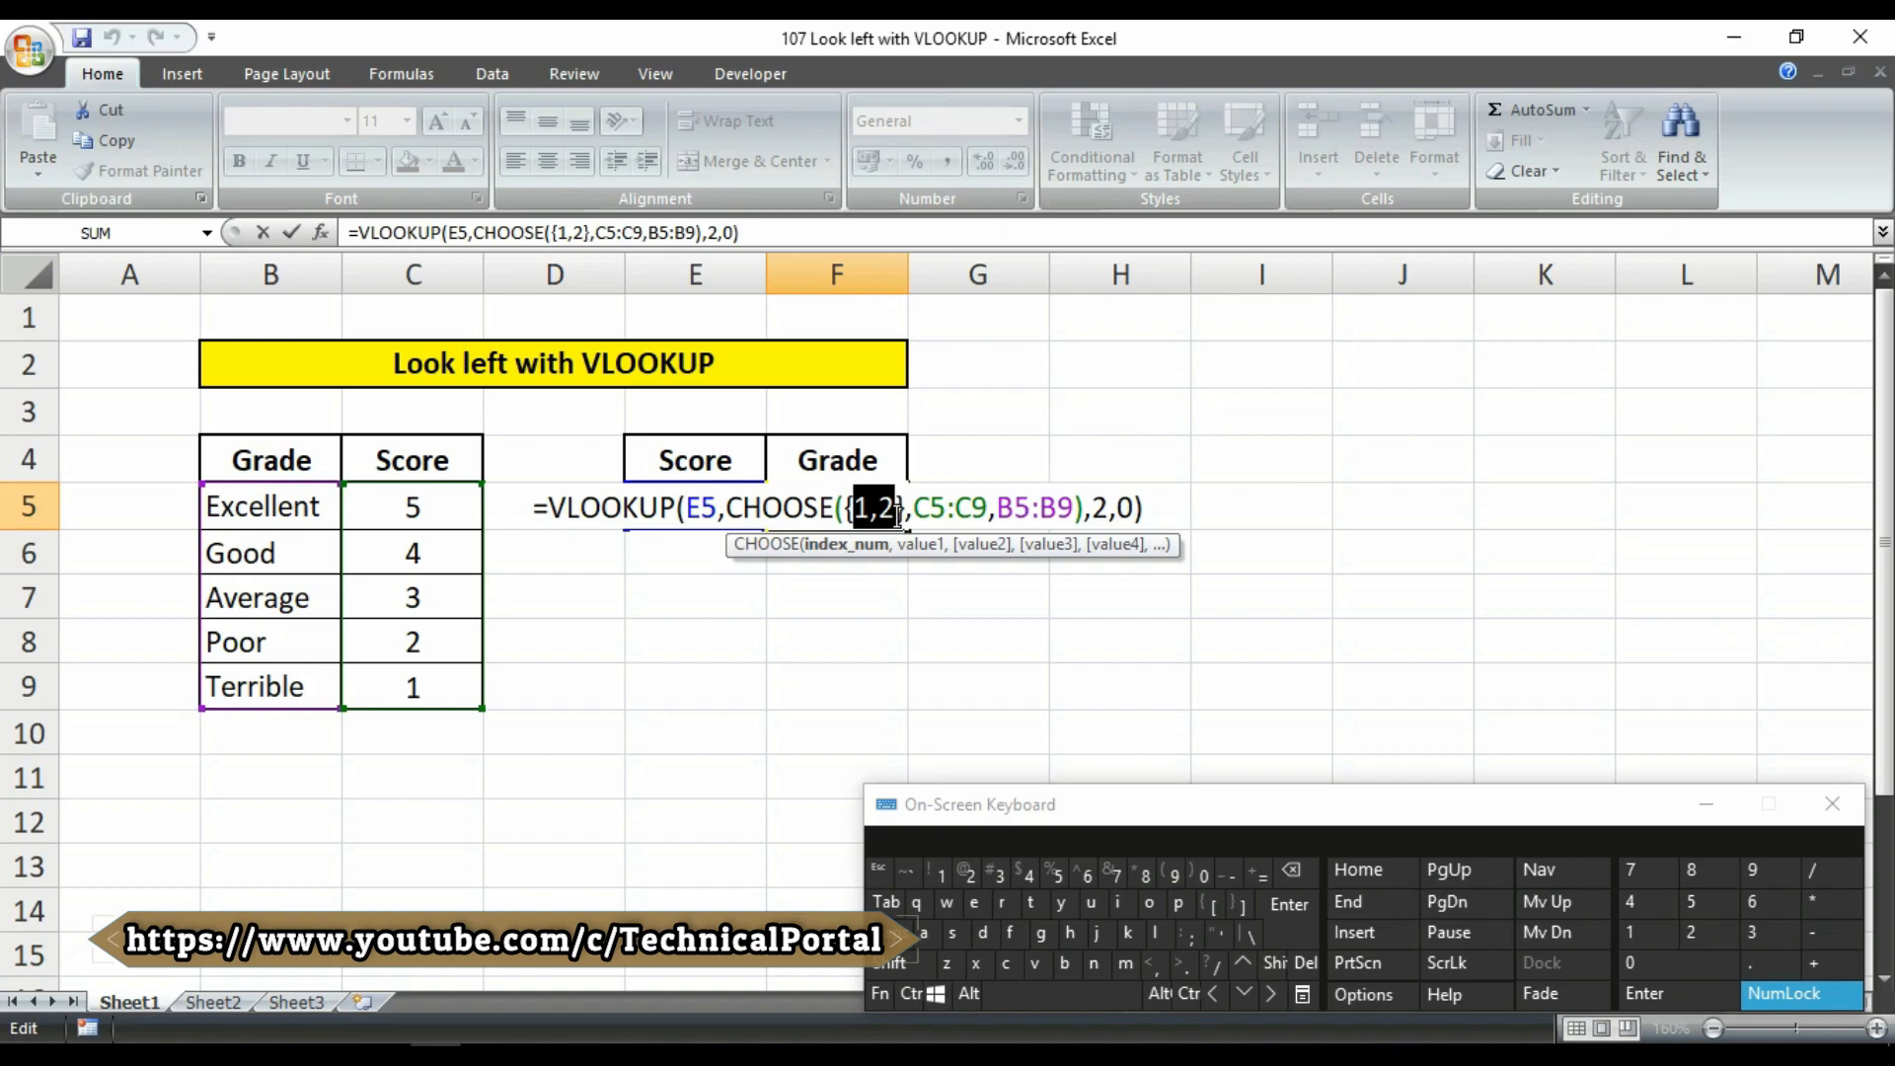